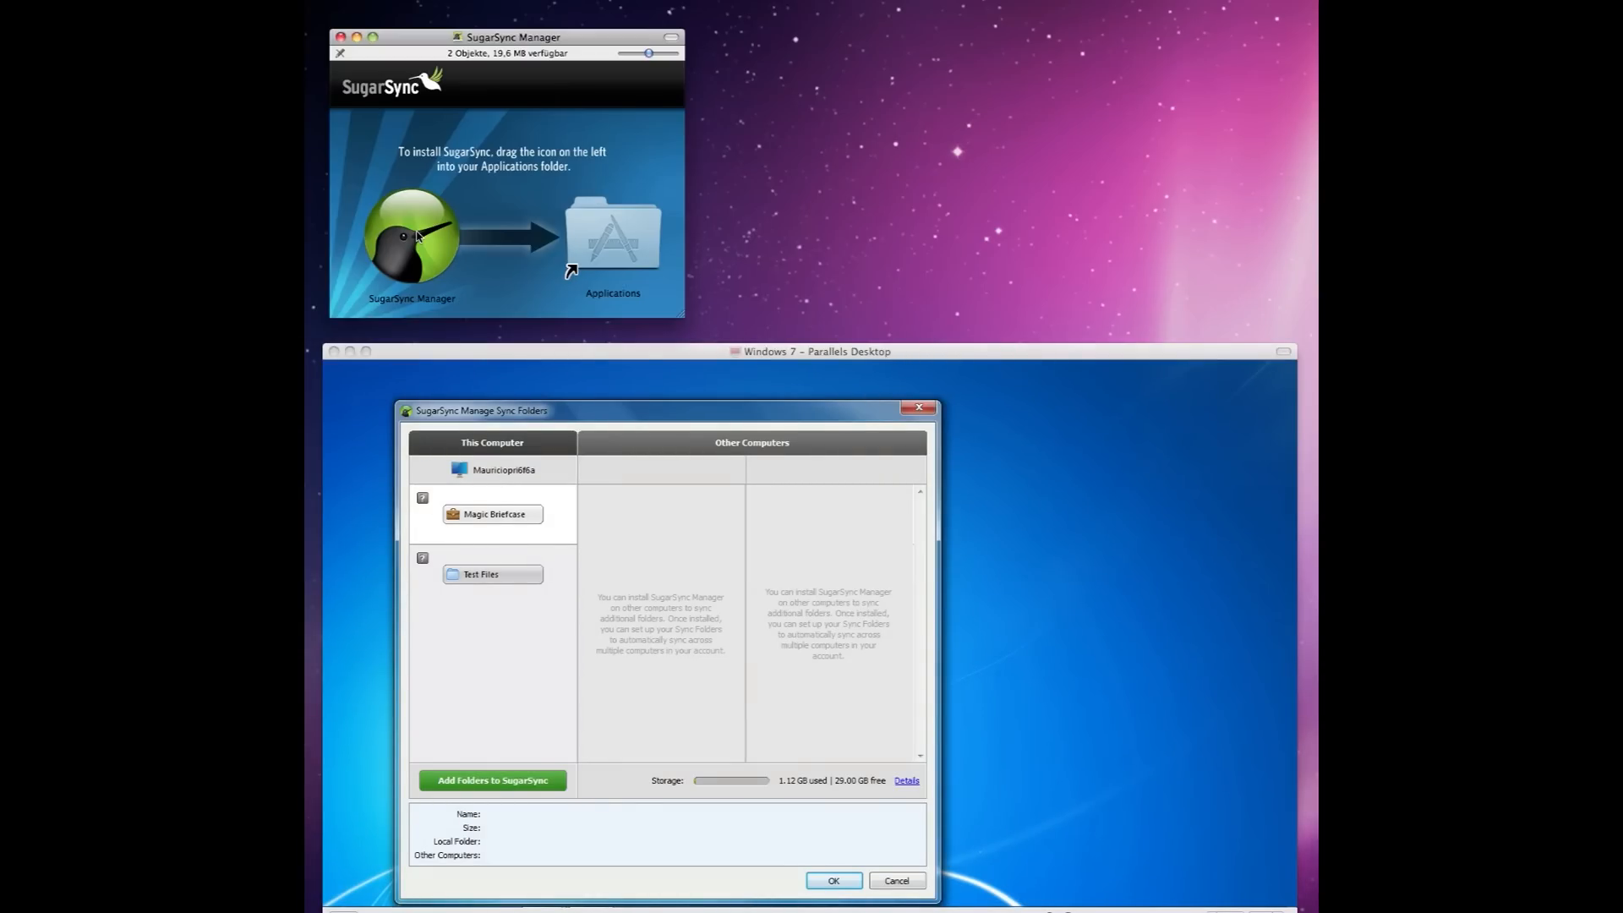
Install SugarSync Manager into Applications, launch it, and enter the account e-mail at login.
click(417, 236)
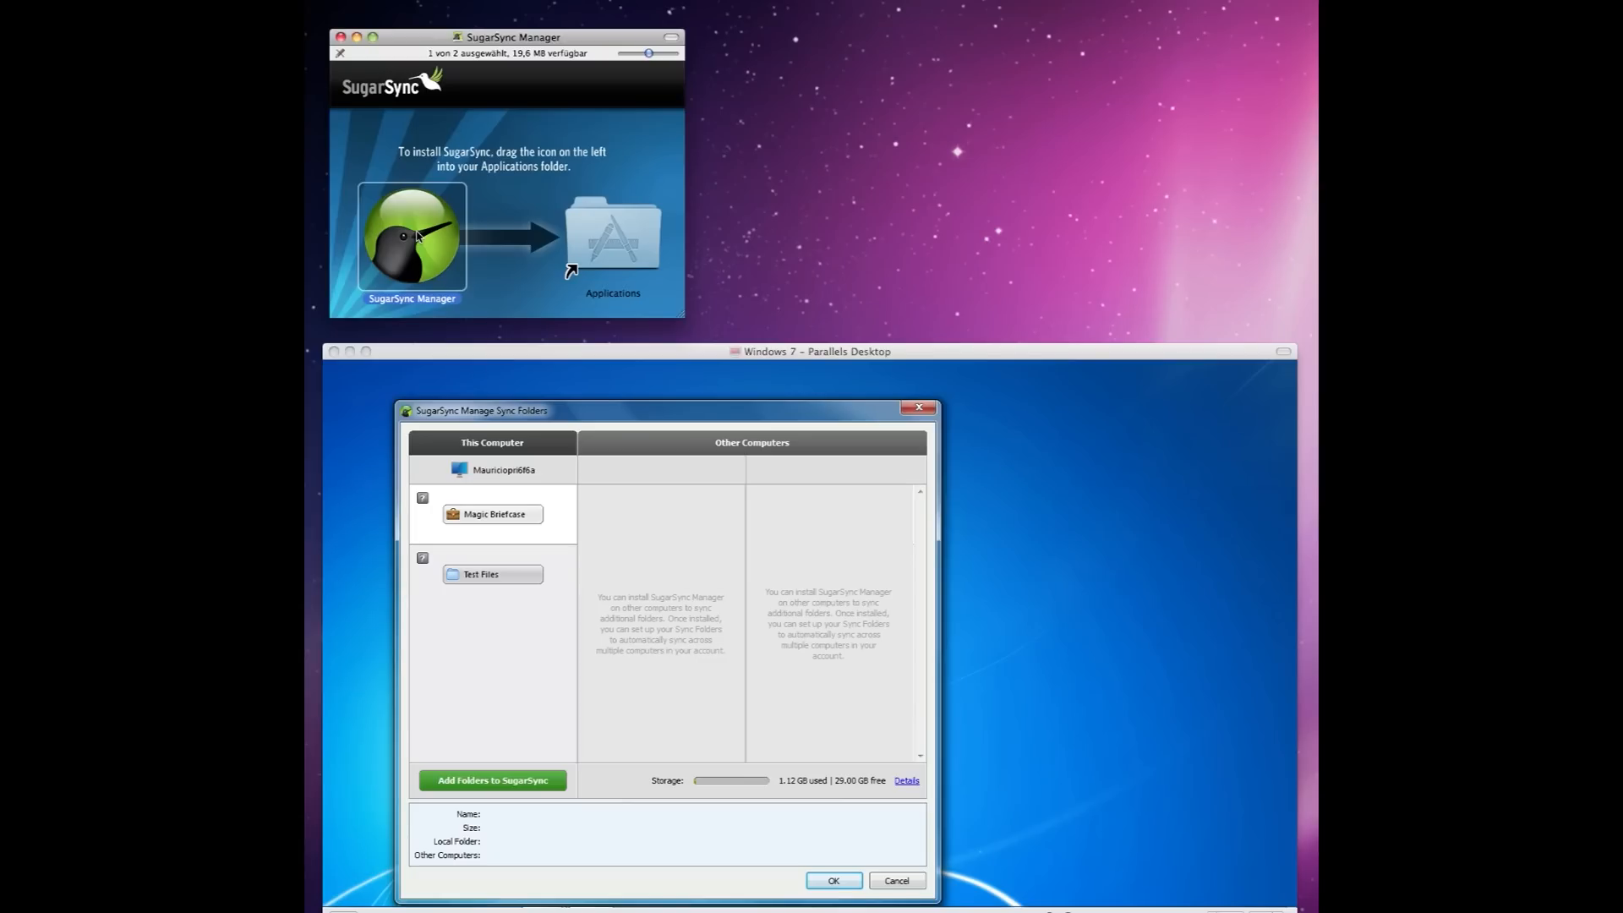
drag(417, 236, 614, 221)
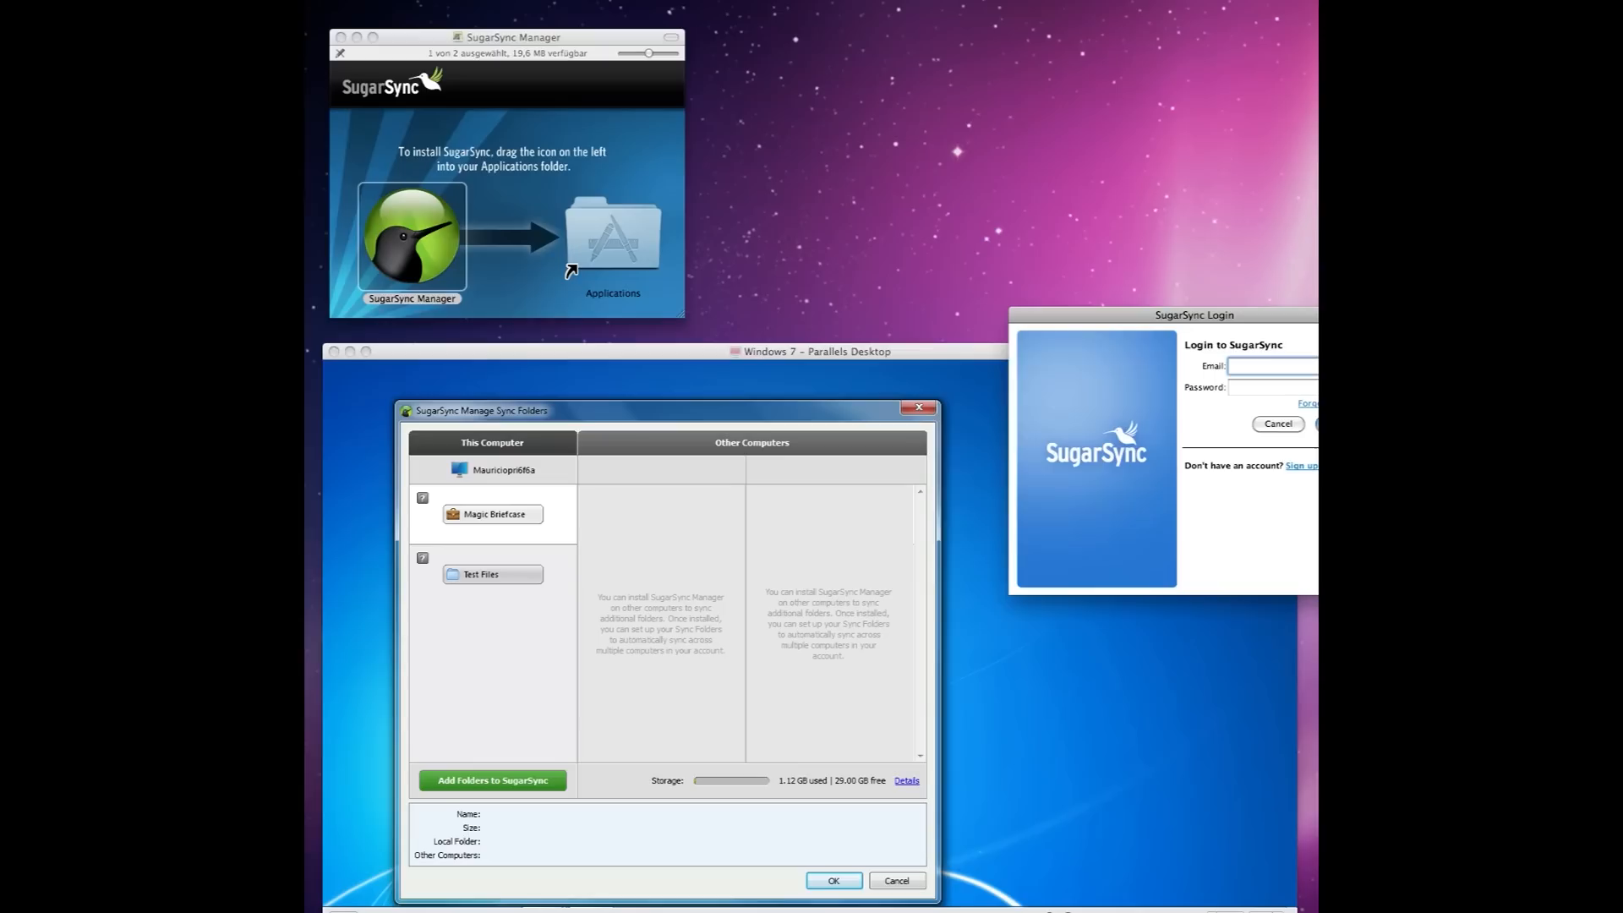
Enter the account password in the SugarSync Login window and log in.
key(Tab)
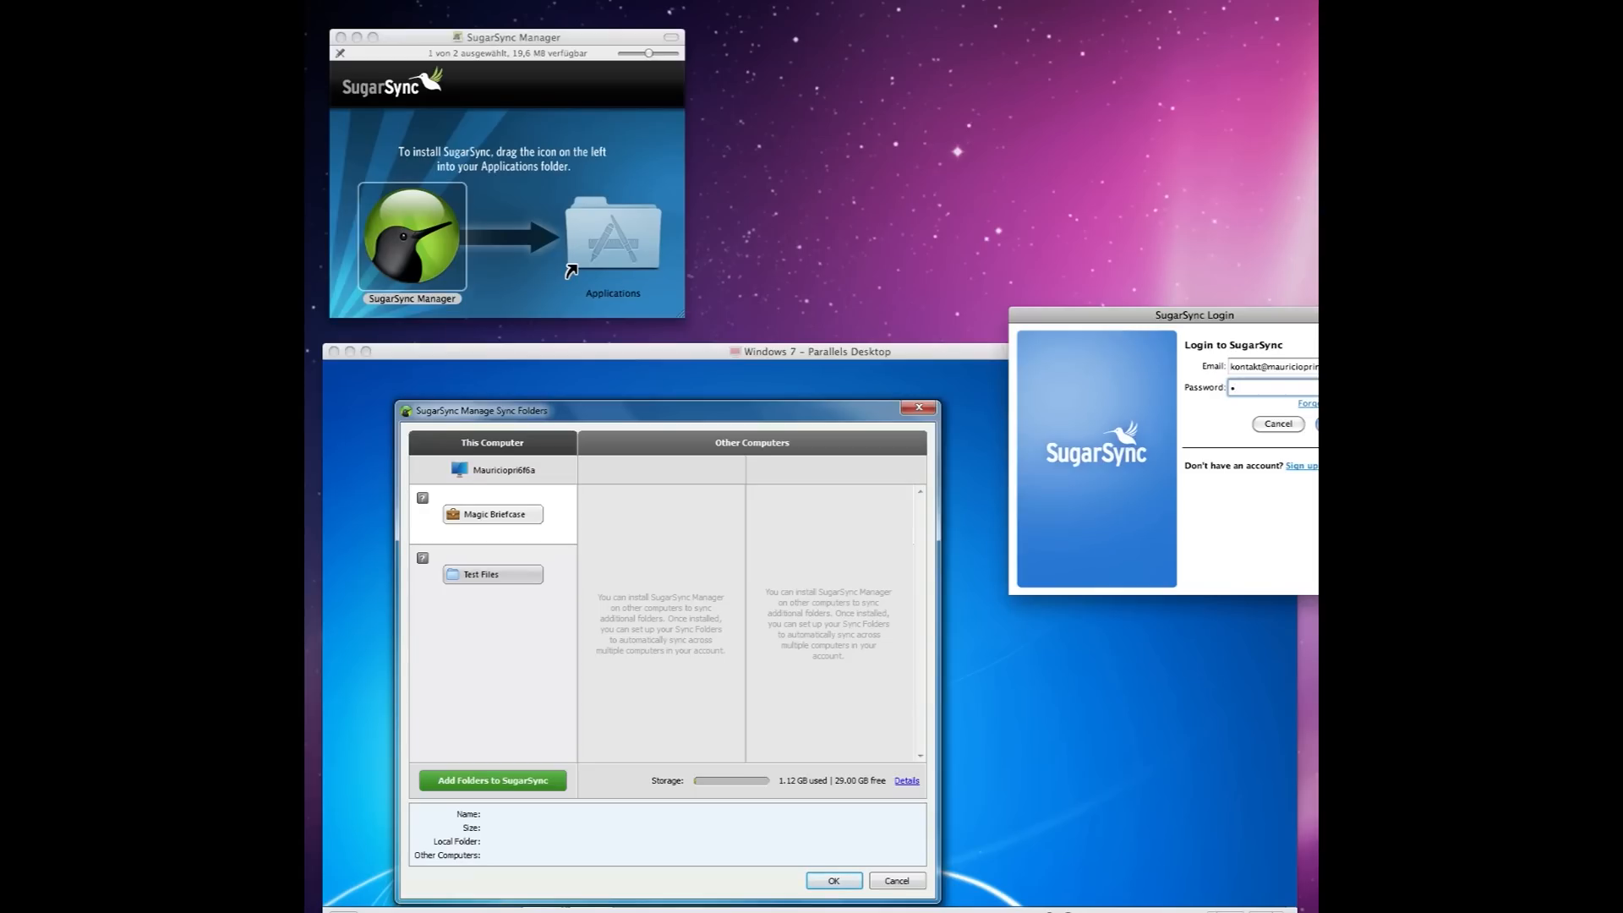
text(•••••••••••)
click(968, 176)
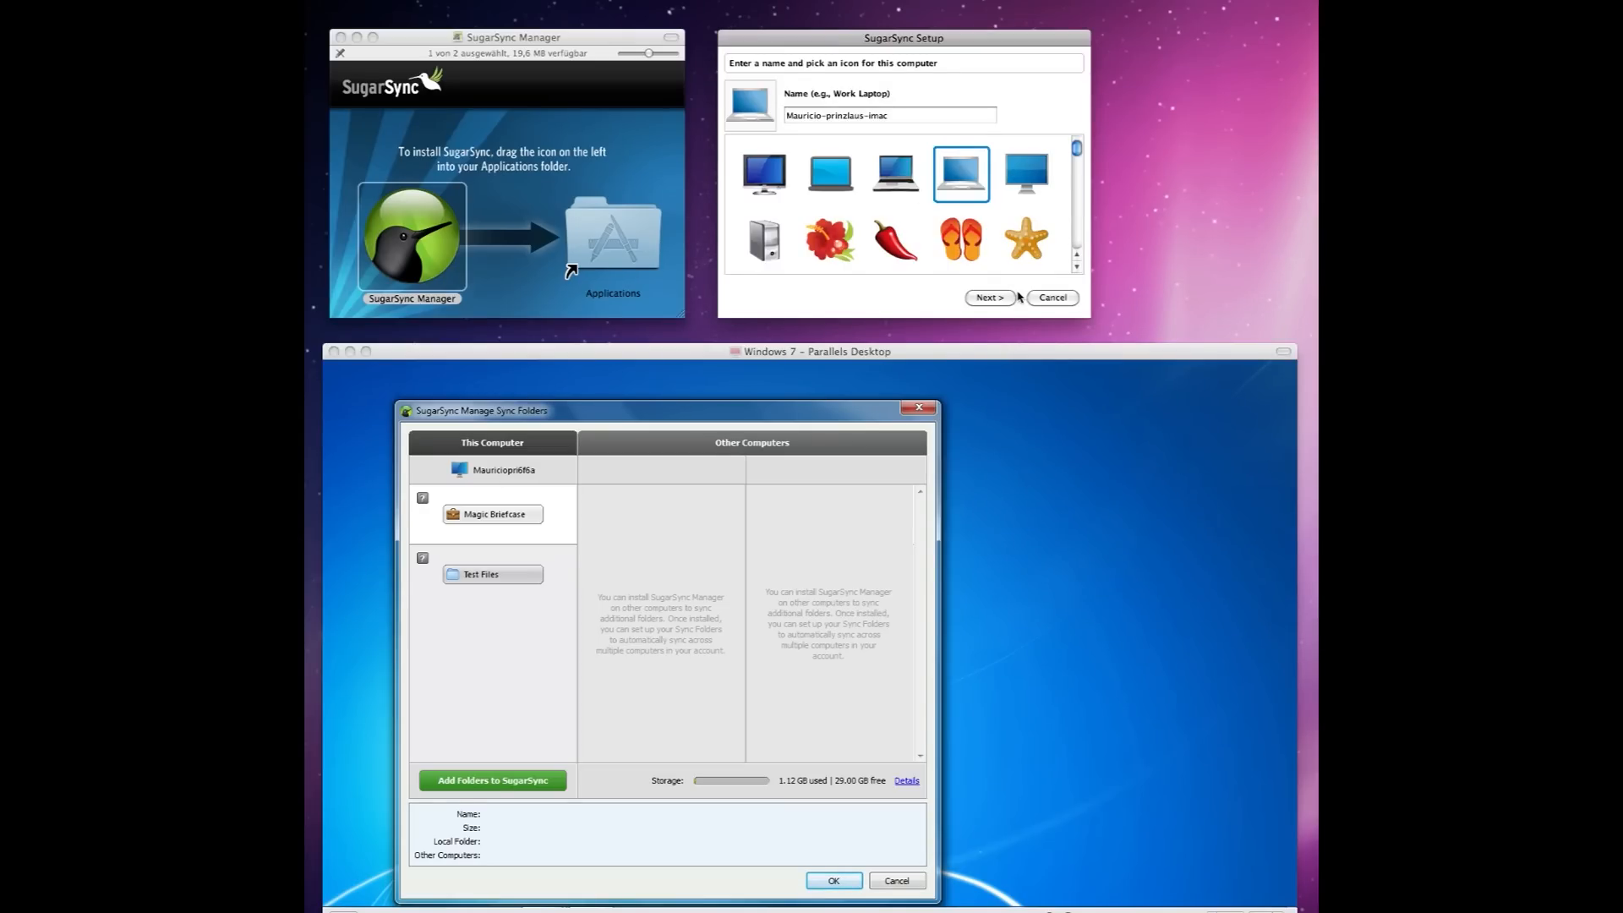
Accept the prefilled computer name and authorise installation with the Mac administrator password.
click(999, 300)
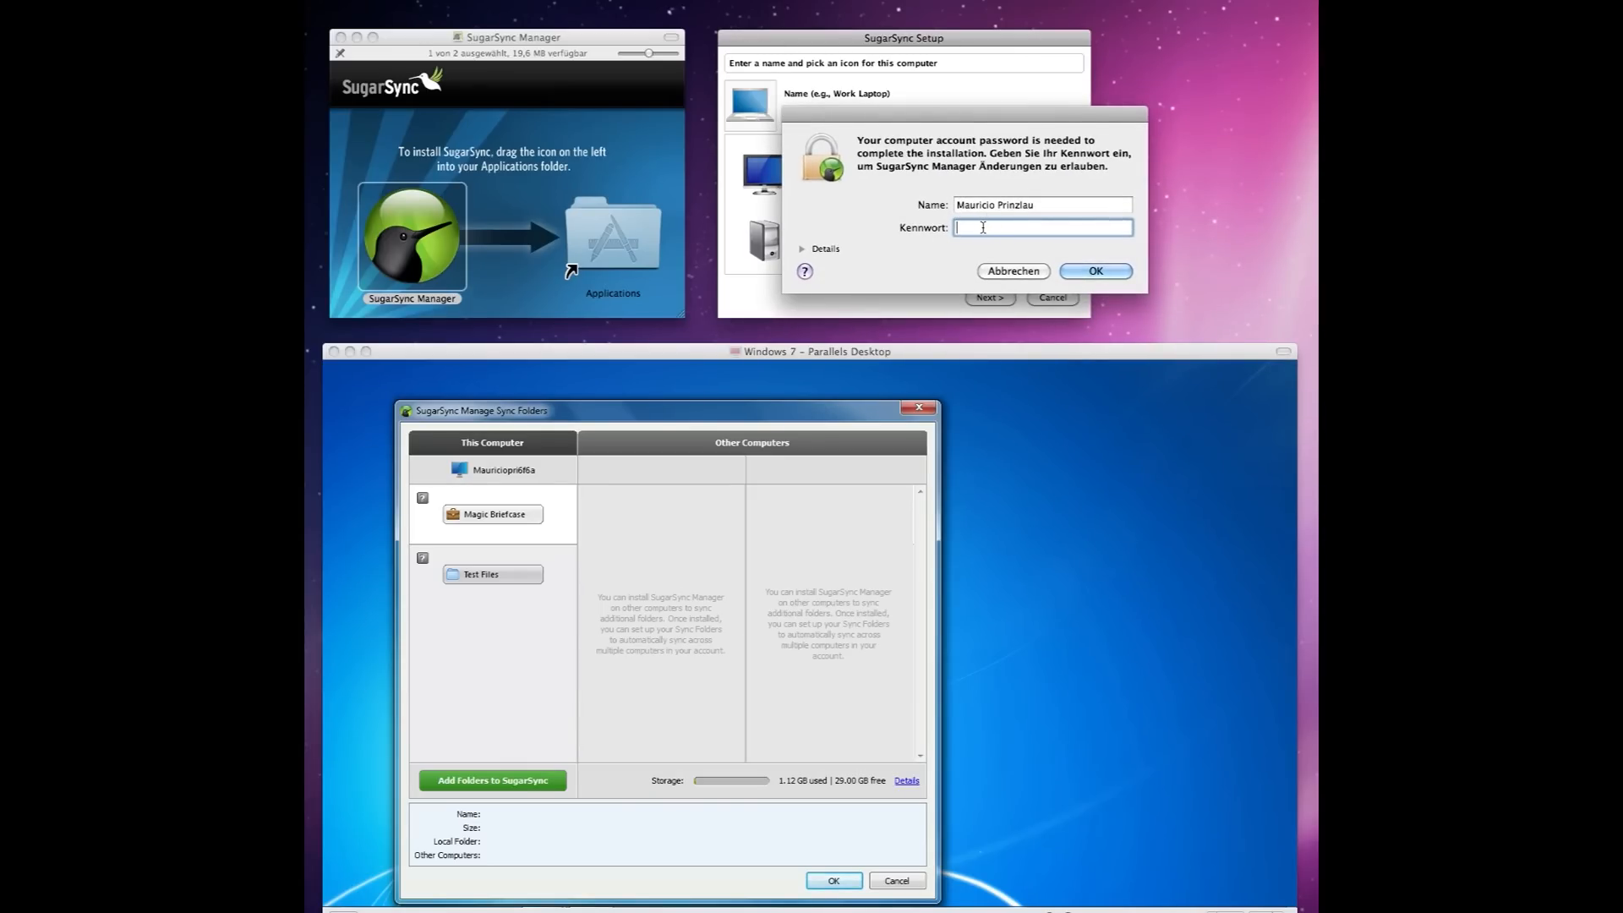
text(••••••••)
key(Return)
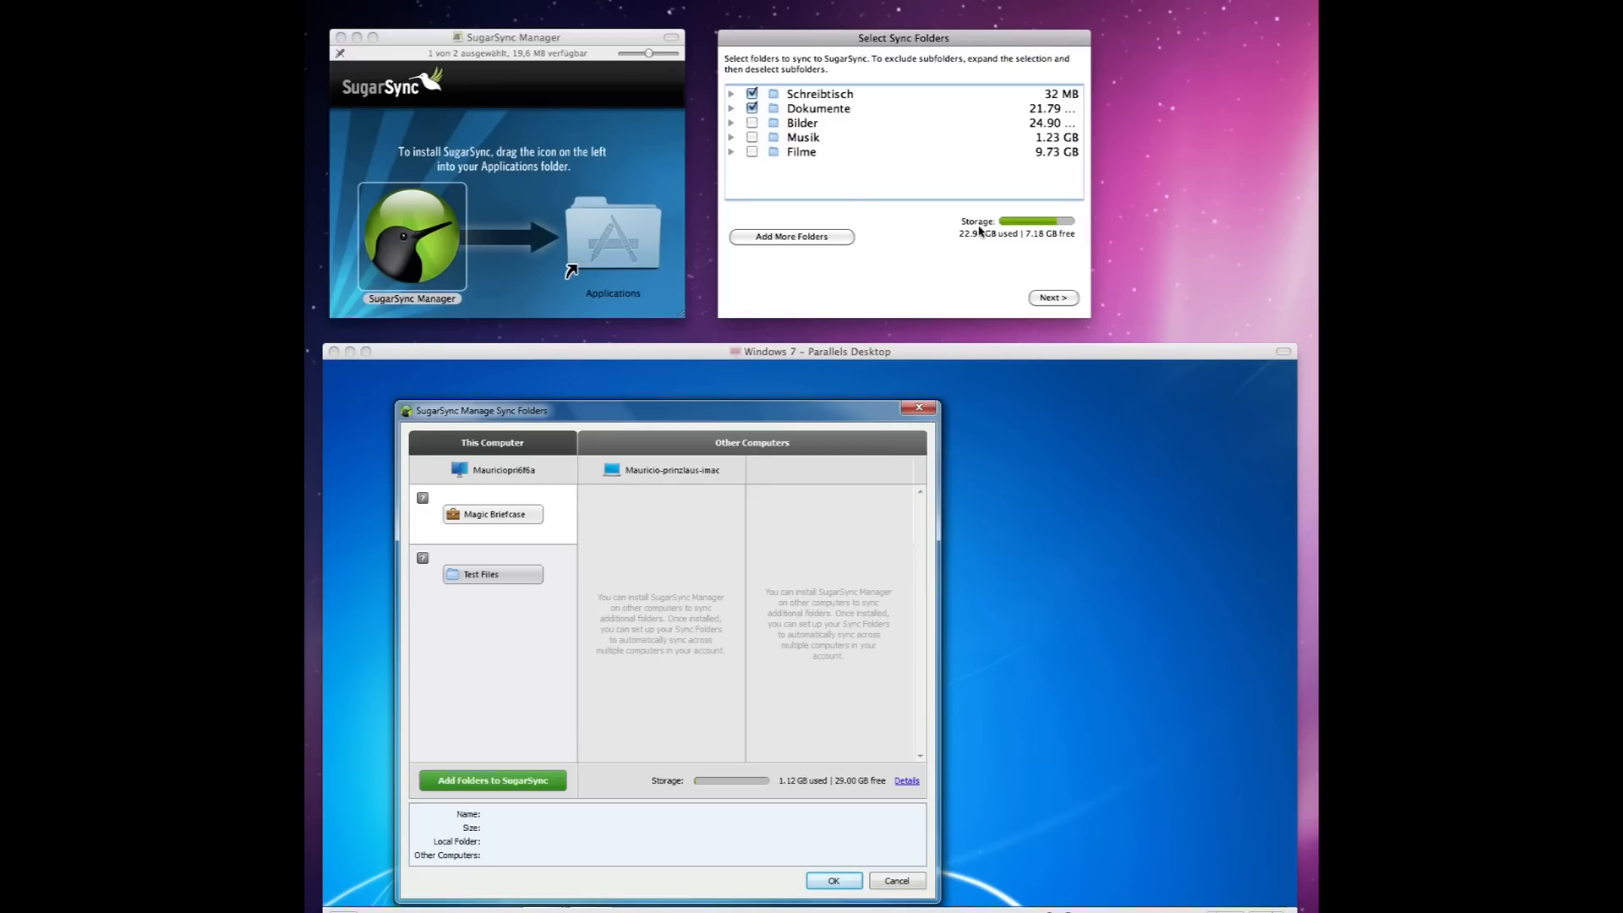
Exclude Schreibtisch and Dokumente from syncing, finish setup, and close the installer window.
click(754, 108)
click(1050, 298)
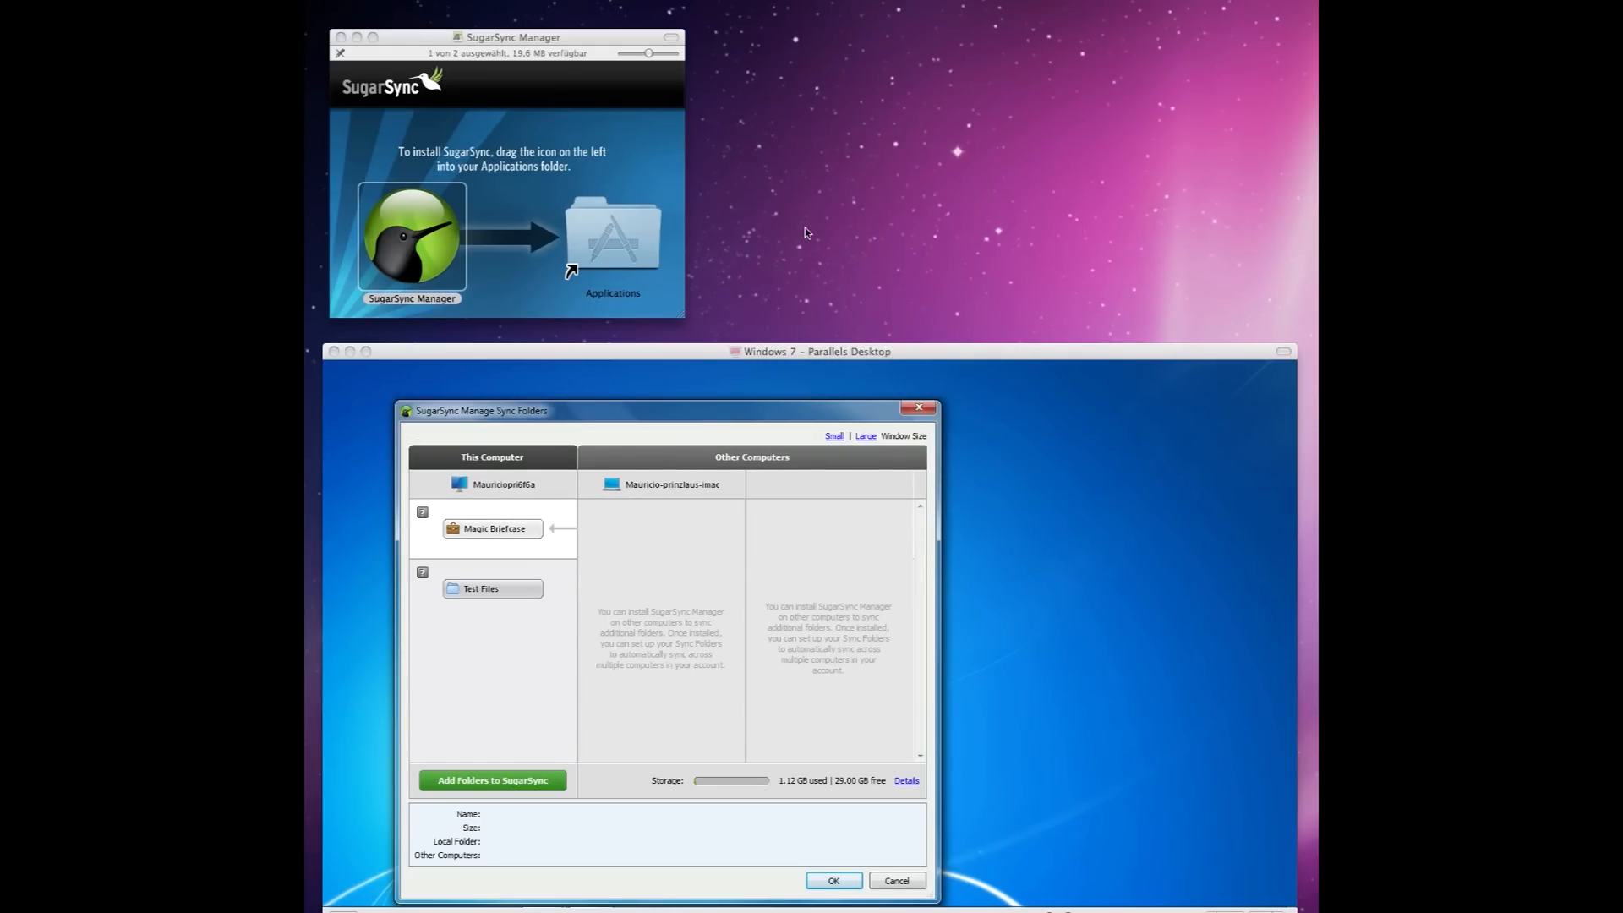
click(667, 487)
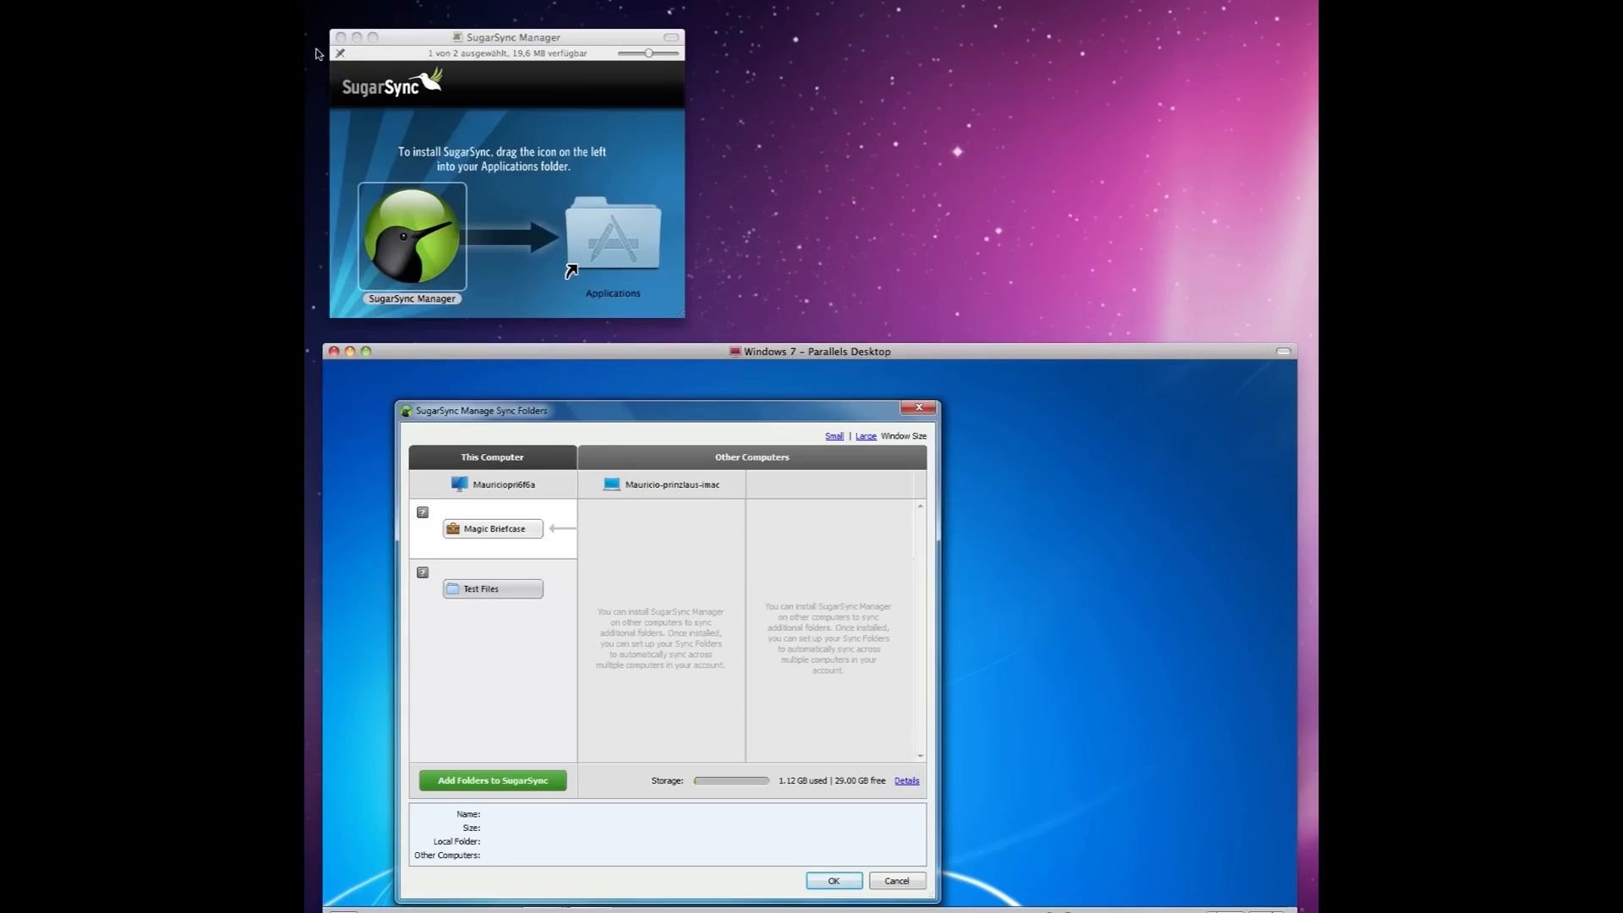
click(340, 38)
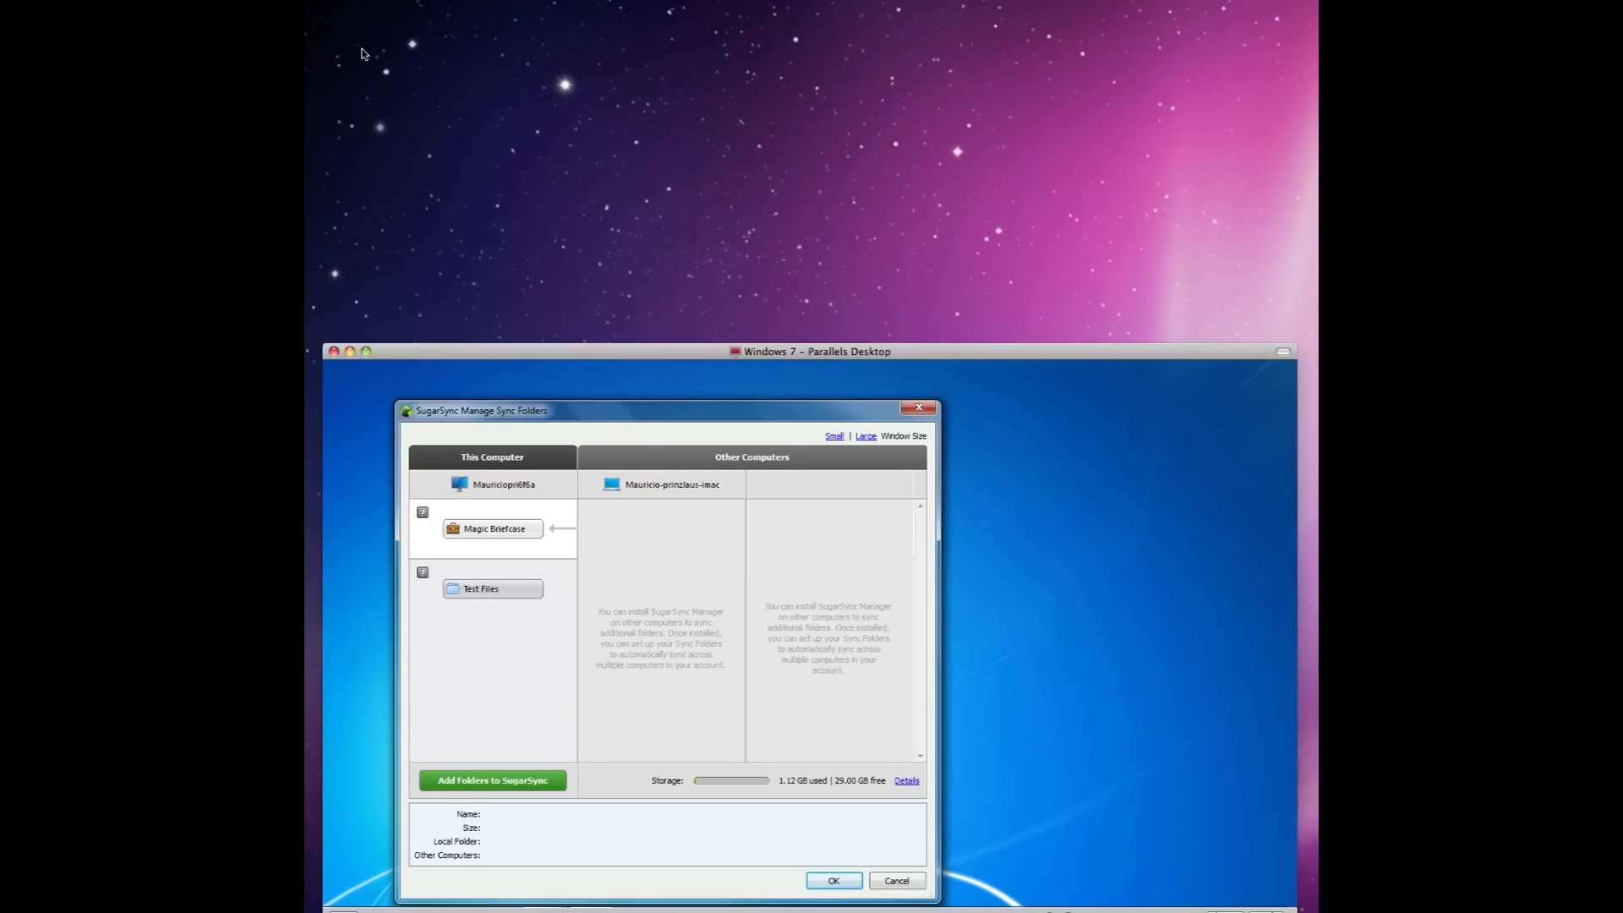
Open SugarSync File Manager from the Windows tray icon and close Manage Sync Folders.
click(1161, 893)
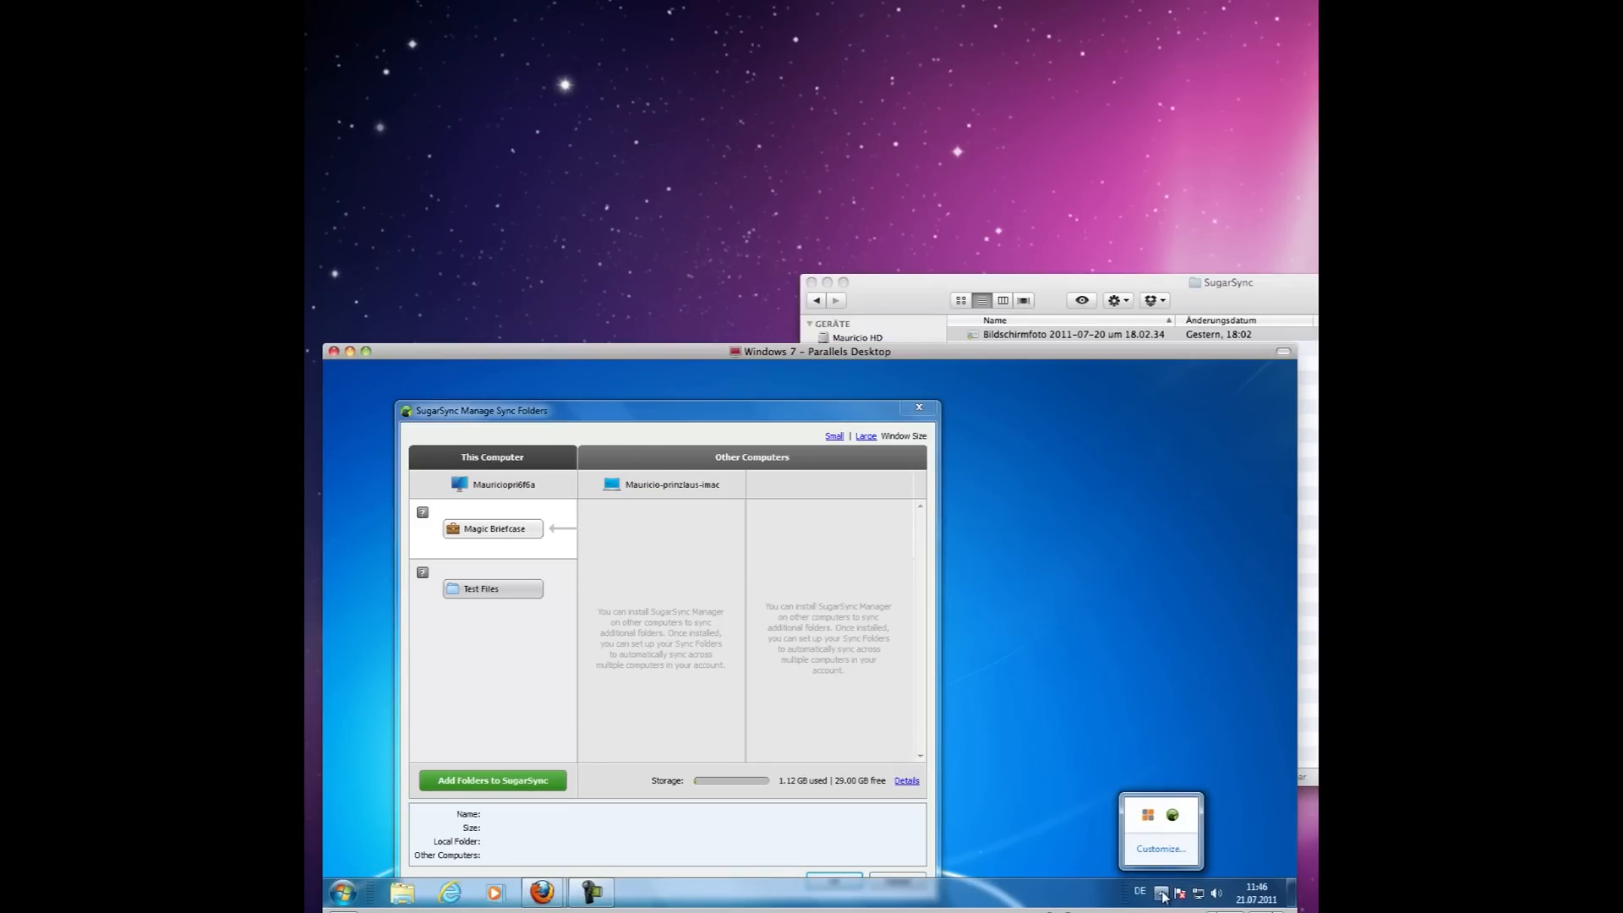
right_click(1176, 816)
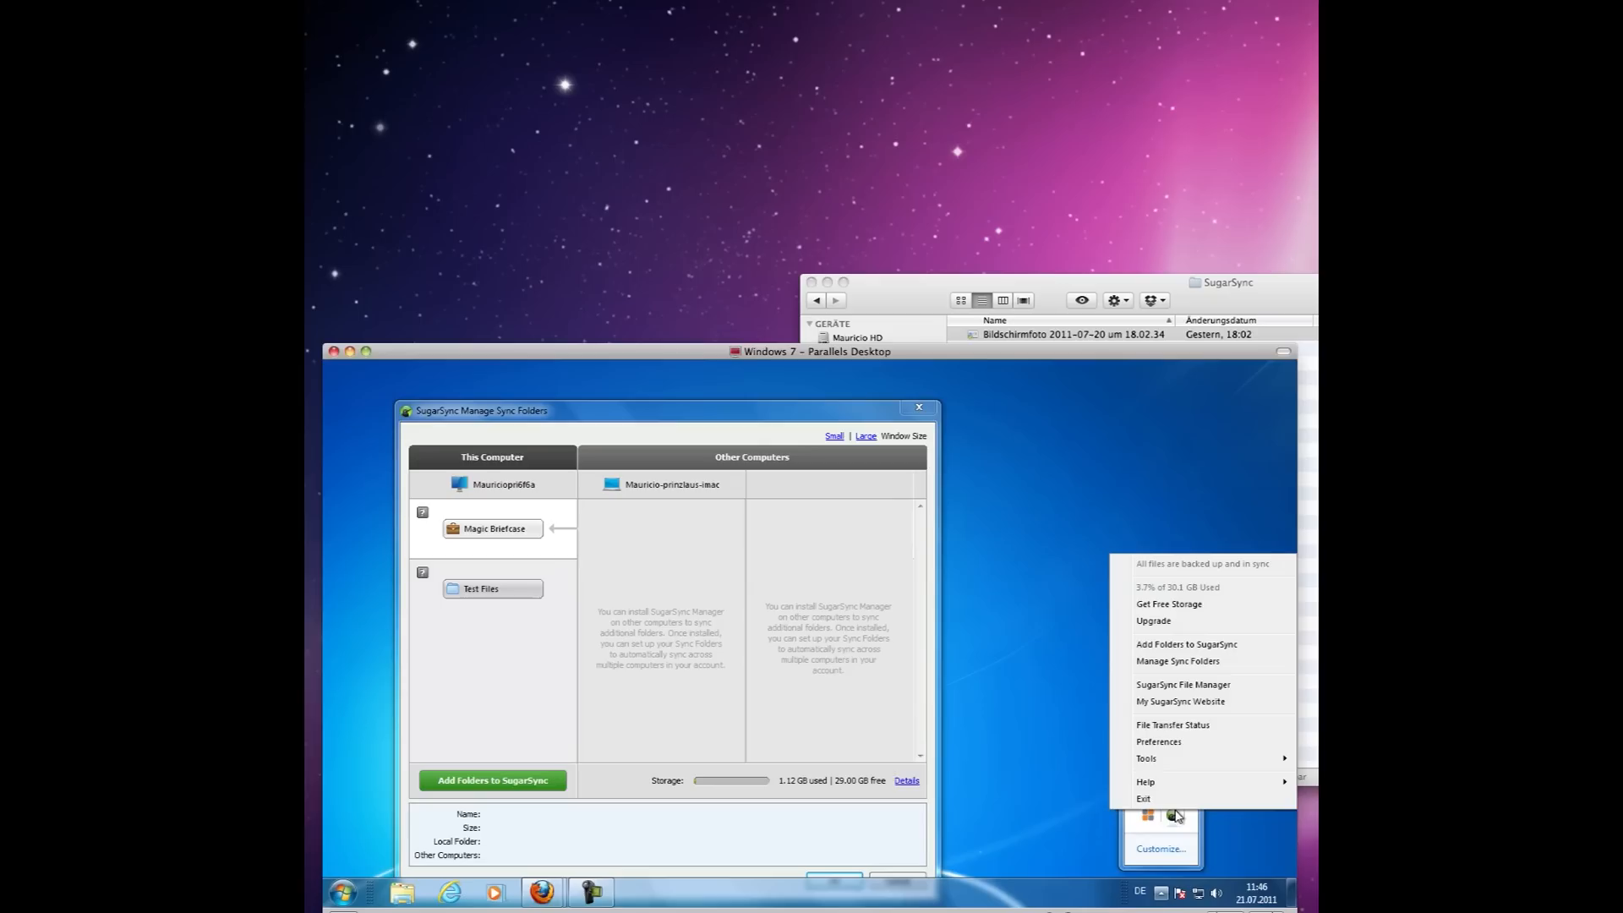
click(1184, 685)
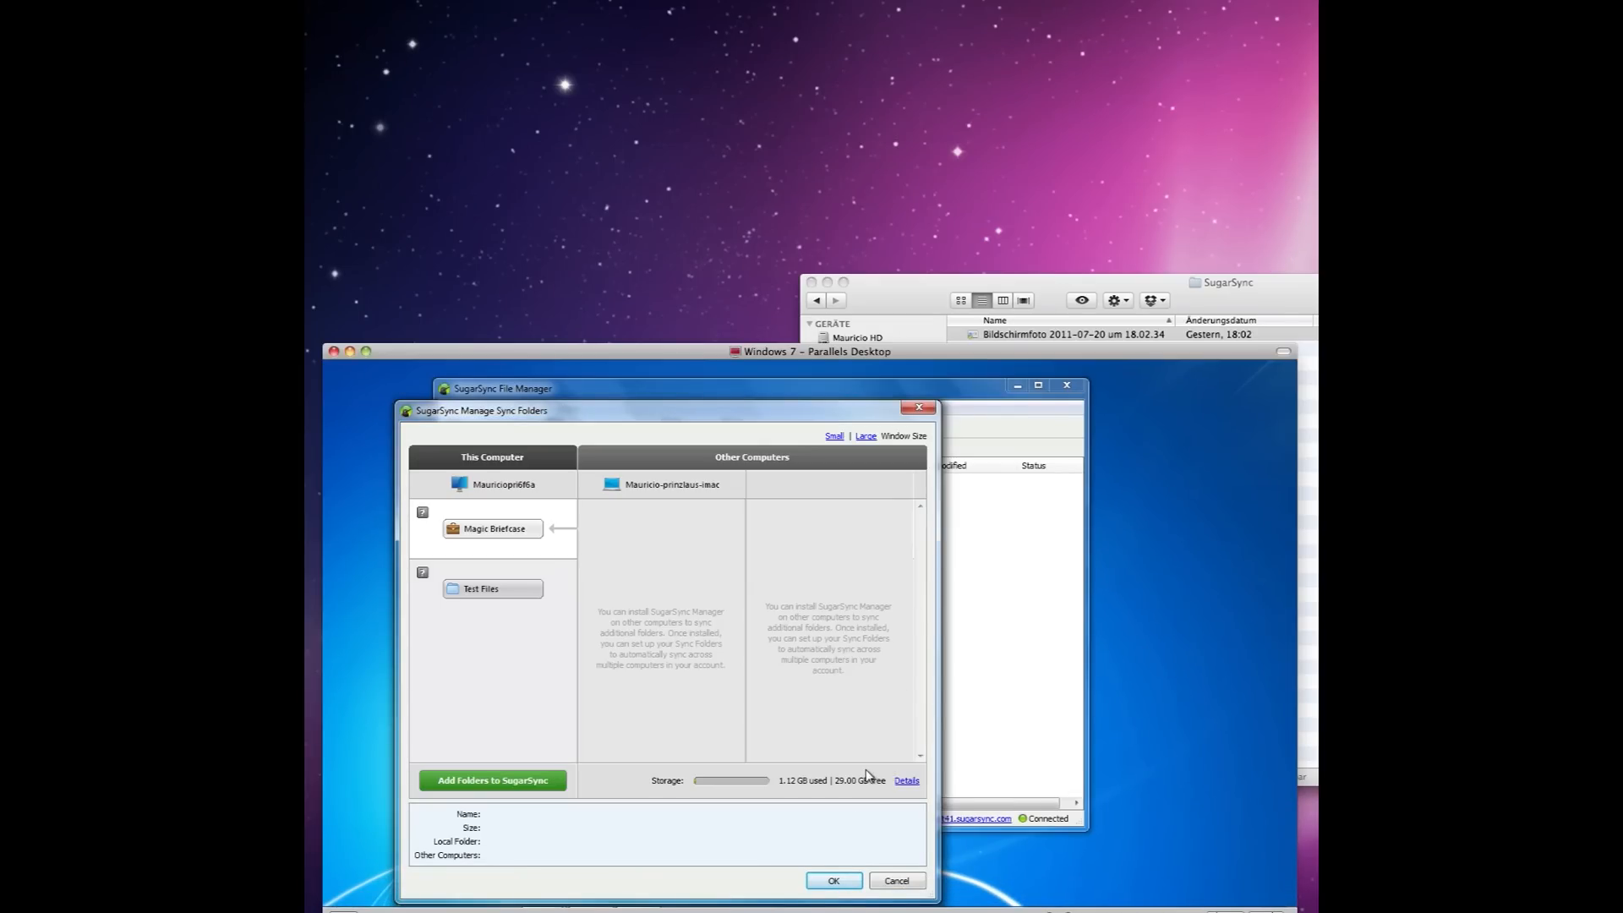
click(848, 880)
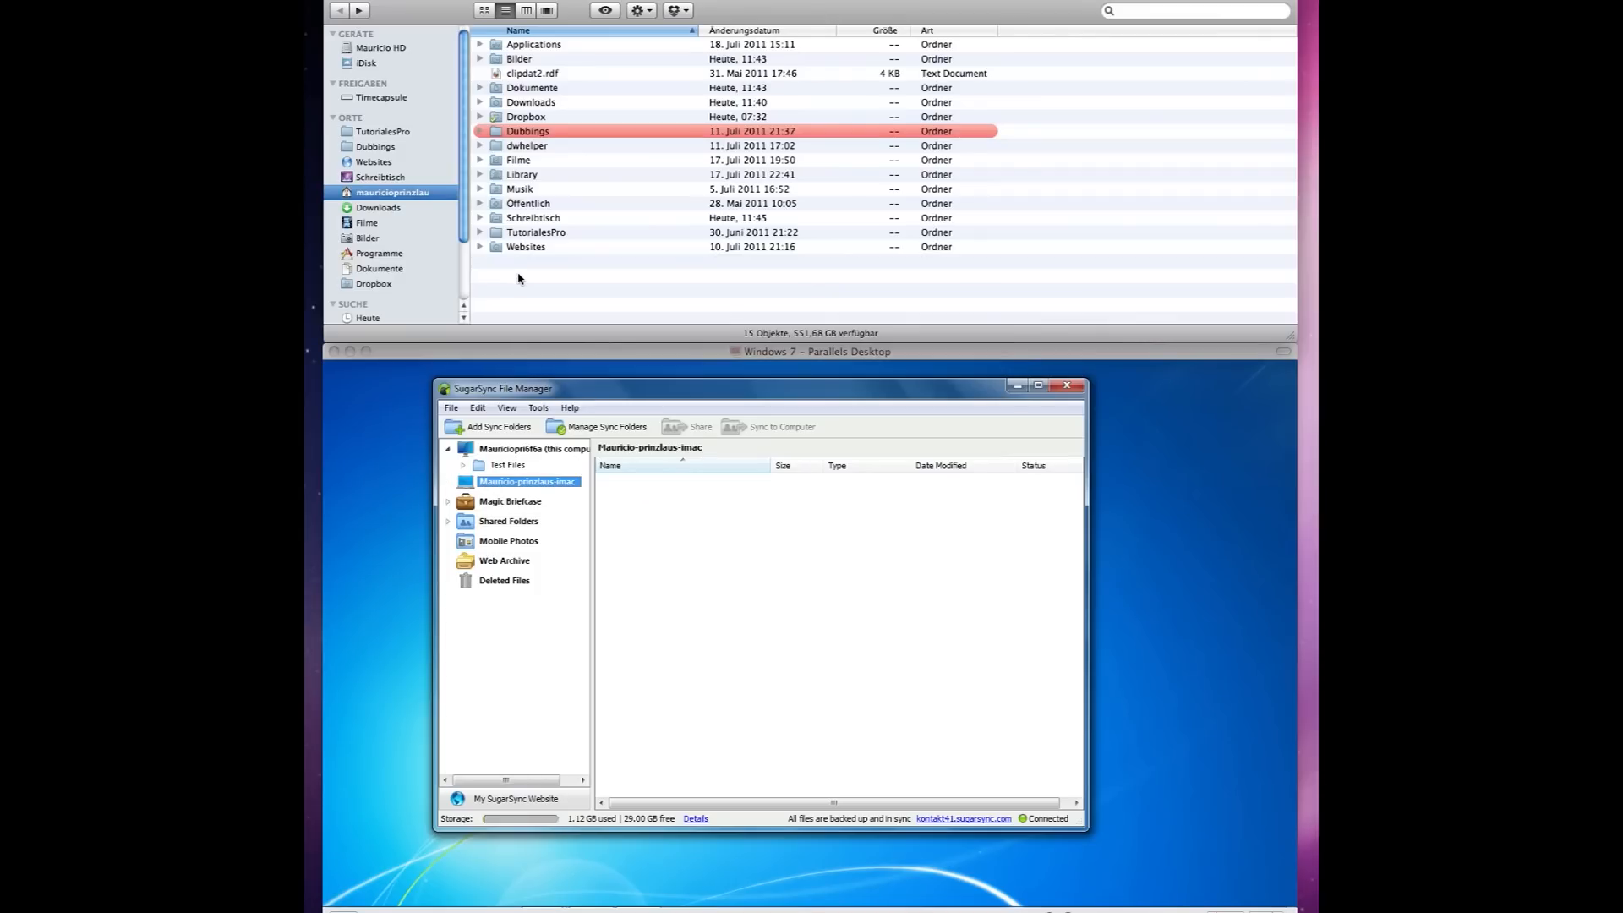
Create a new folder named SugarSync in the Mac home folder.
right_click(560, 289)
click(560, 289)
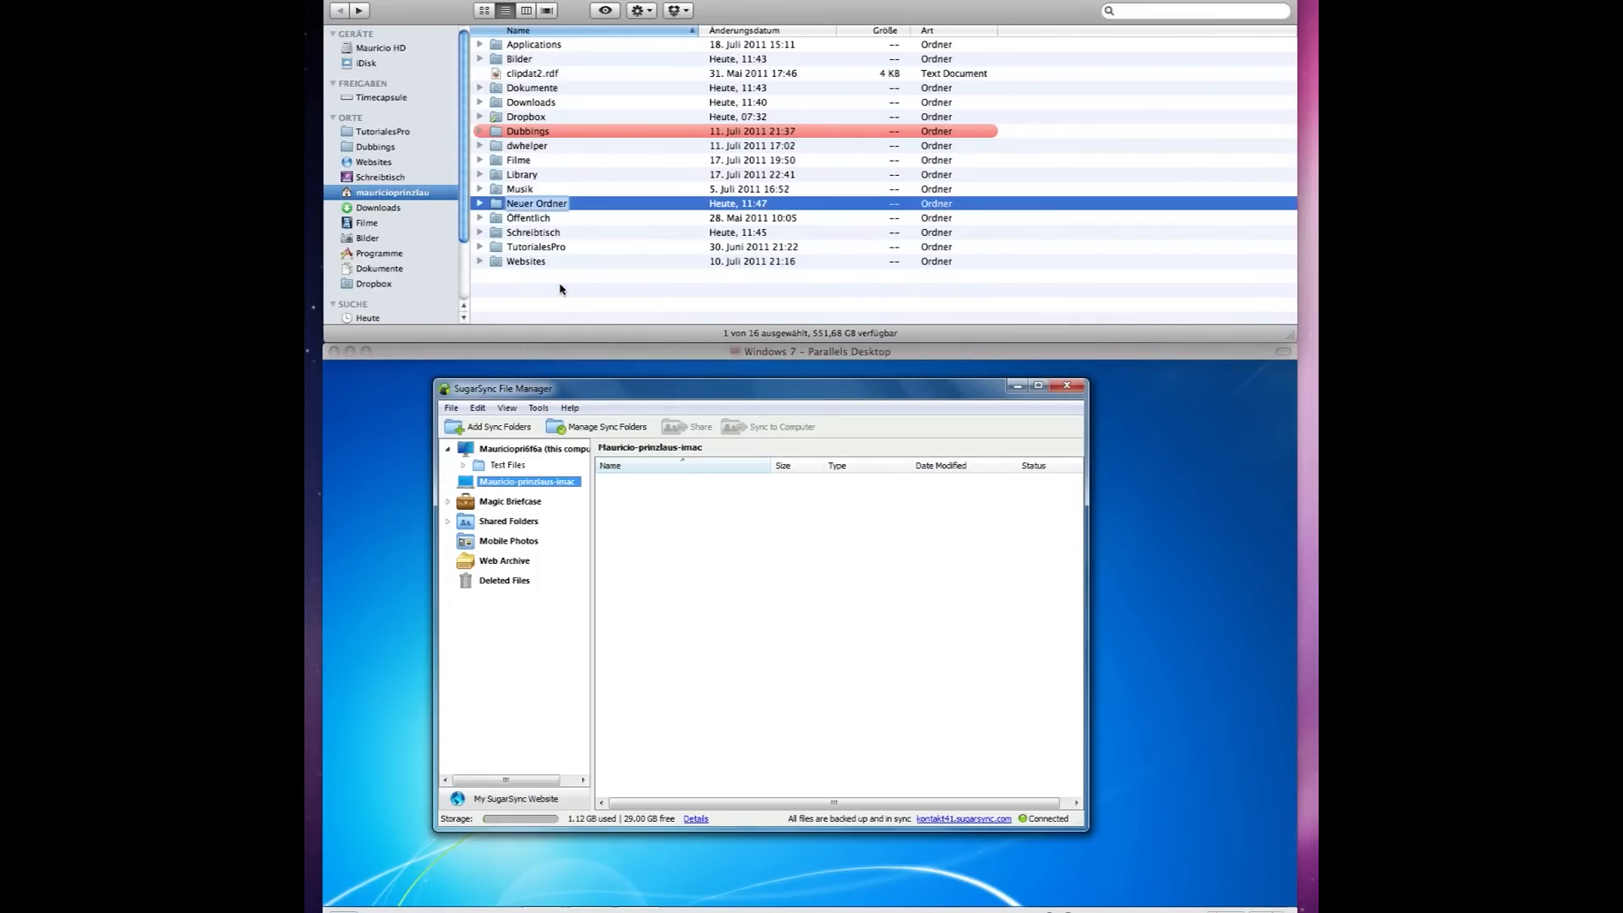
text(SugarSync)
click(522, 294)
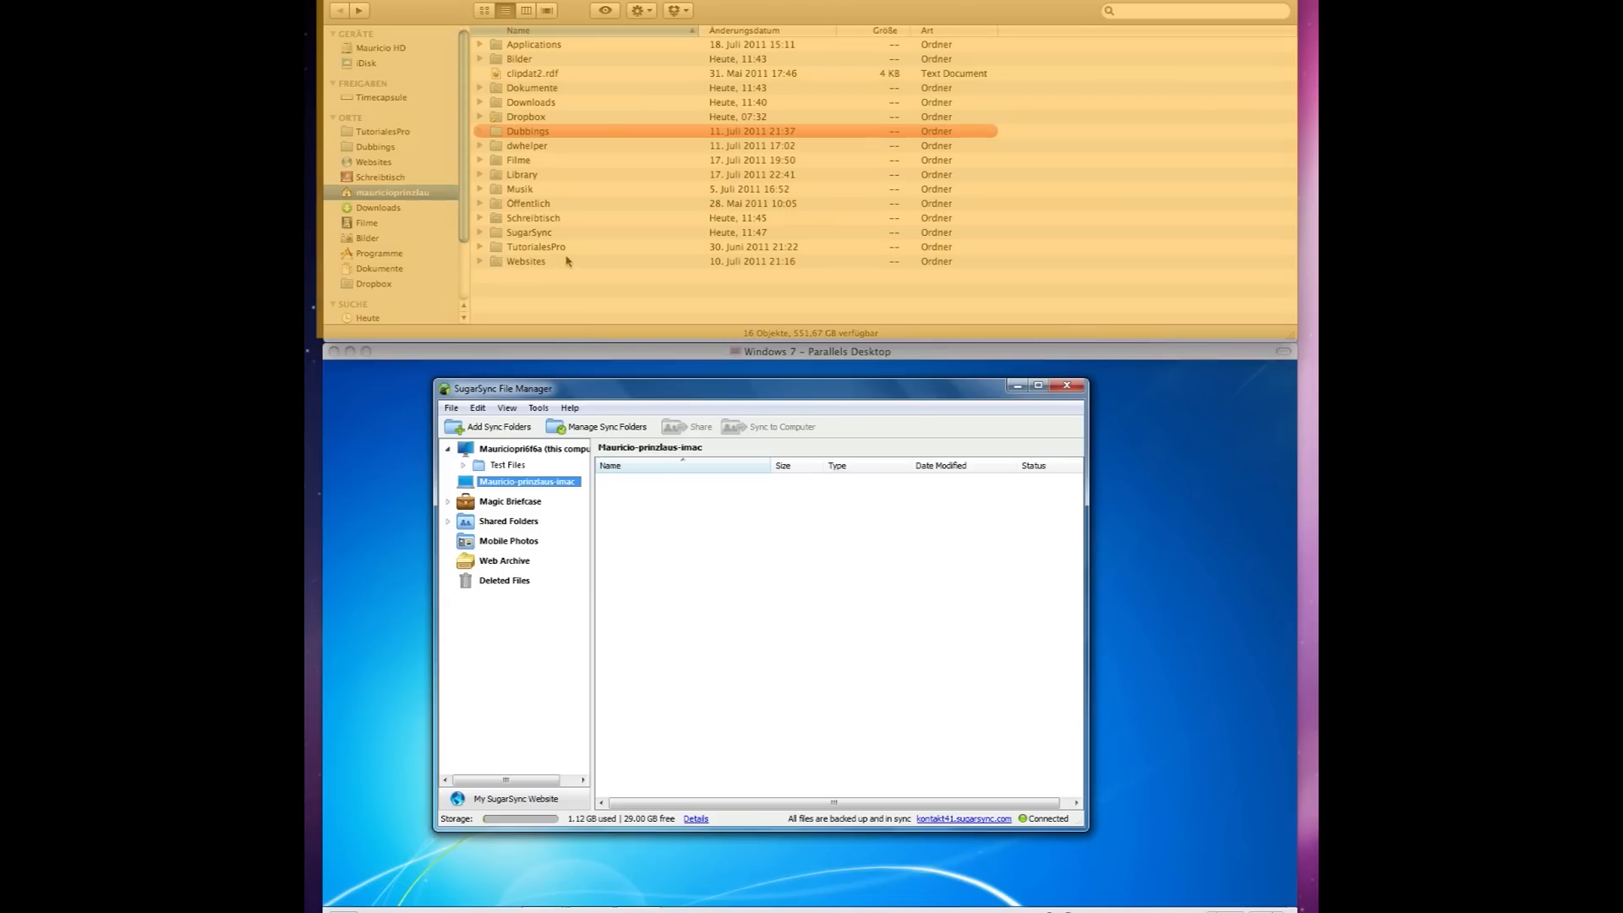
Add the SugarSync folder to SugarSync from its Finder context menu.
right_click(546, 234)
mouse_move(603, 267)
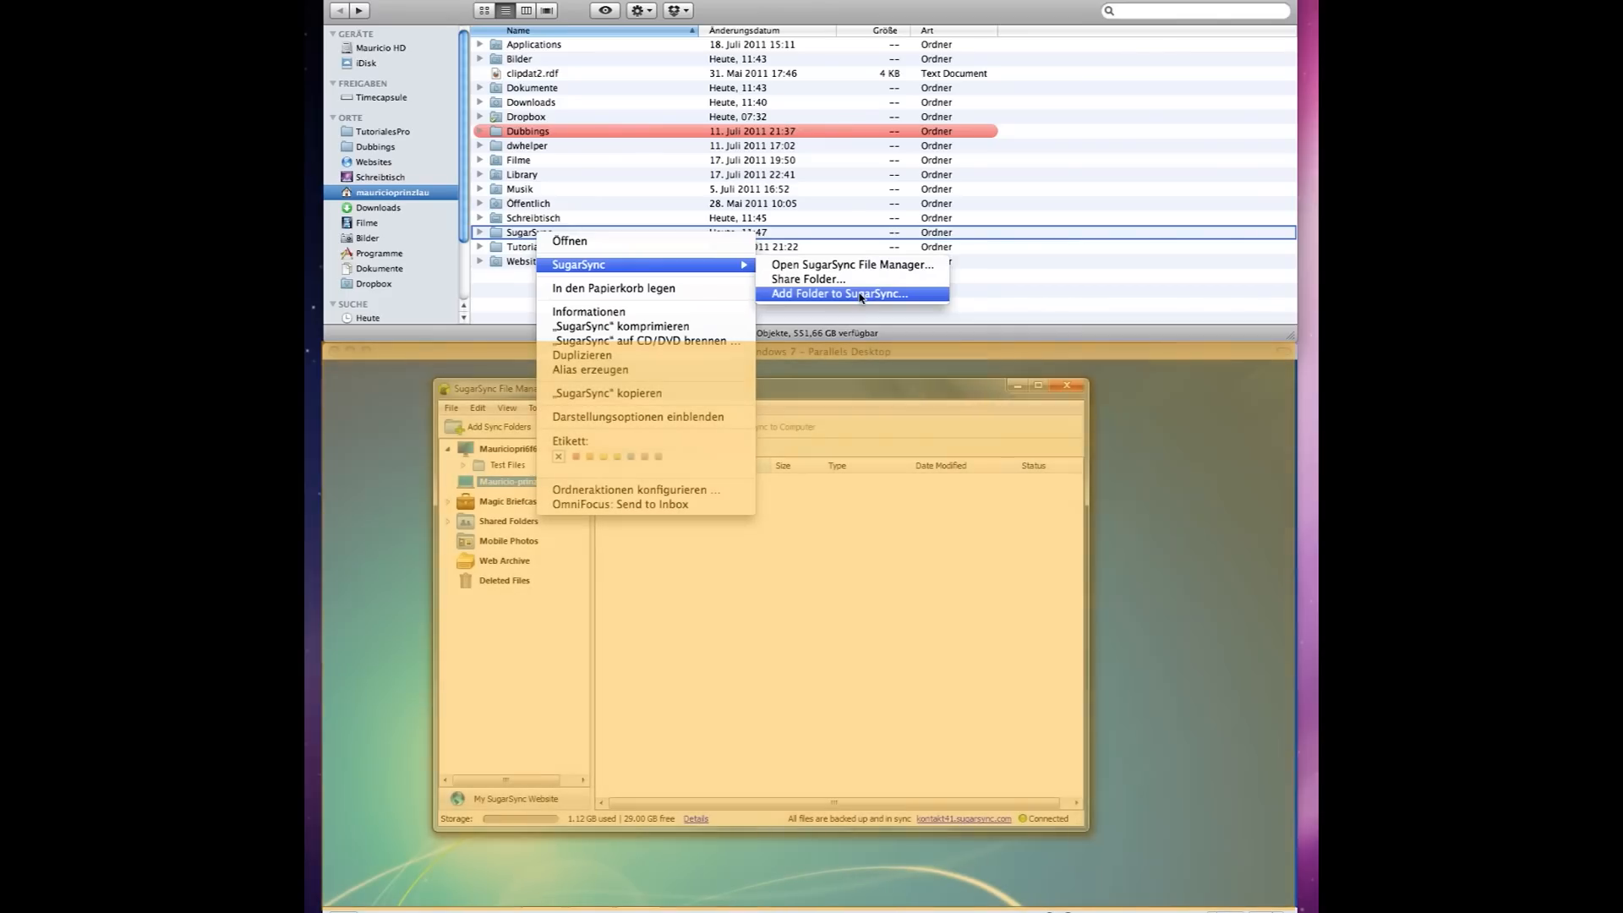
click(861, 294)
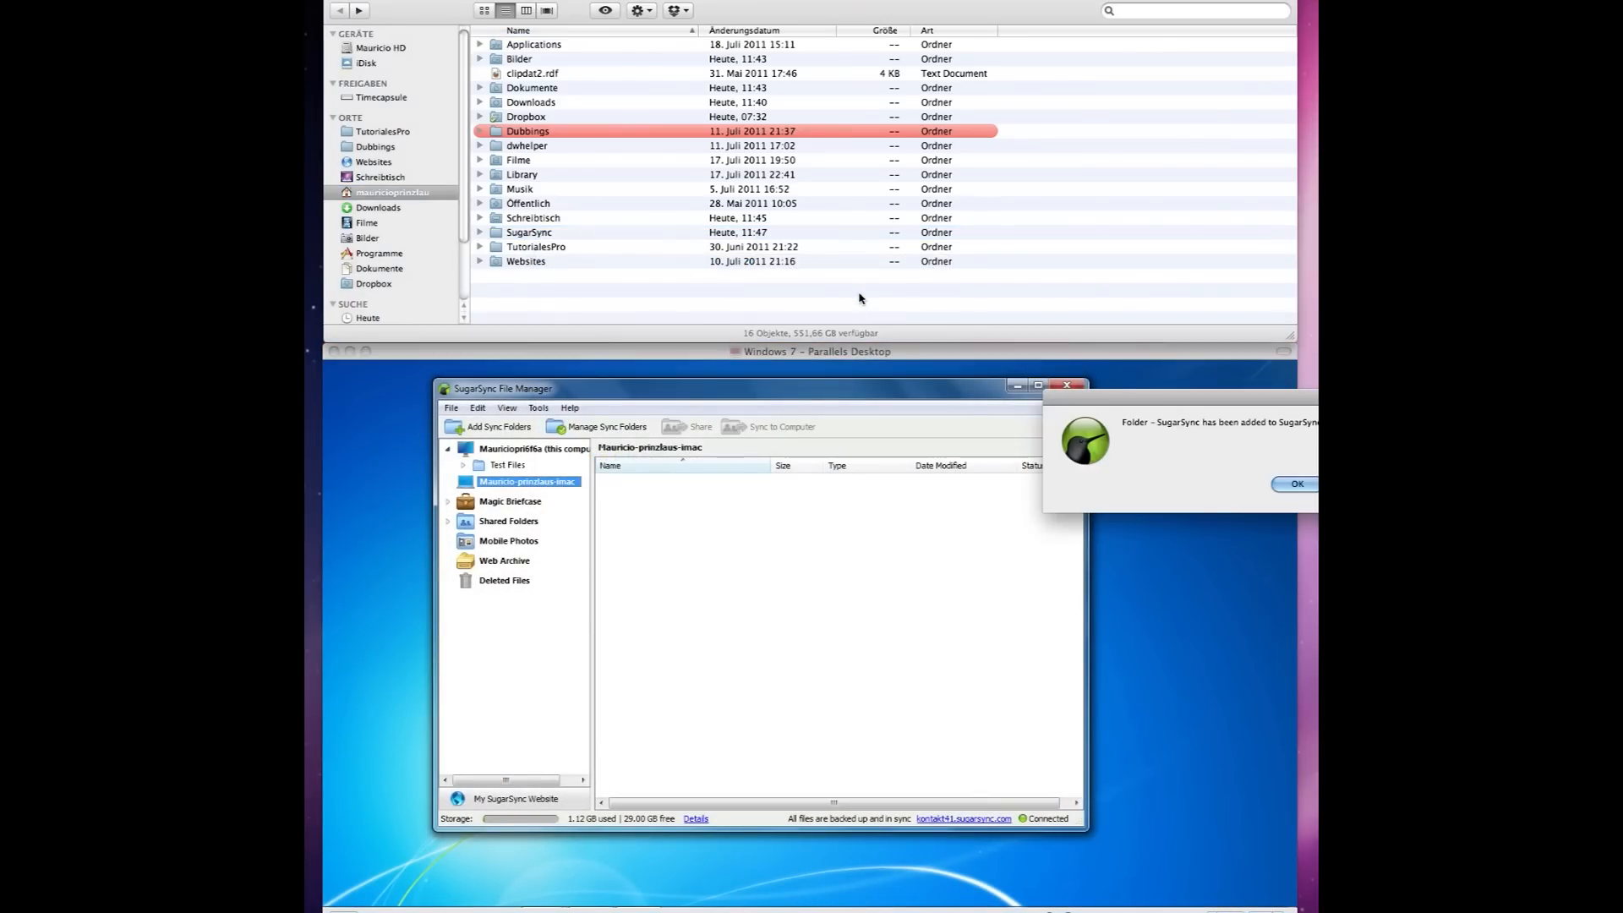
Move screenshot Bildschirmfoto 2011-07-18 um 14.30.14 into the SugarSync folder and confirm it's Backed Up on Windows.
click(1295, 484)
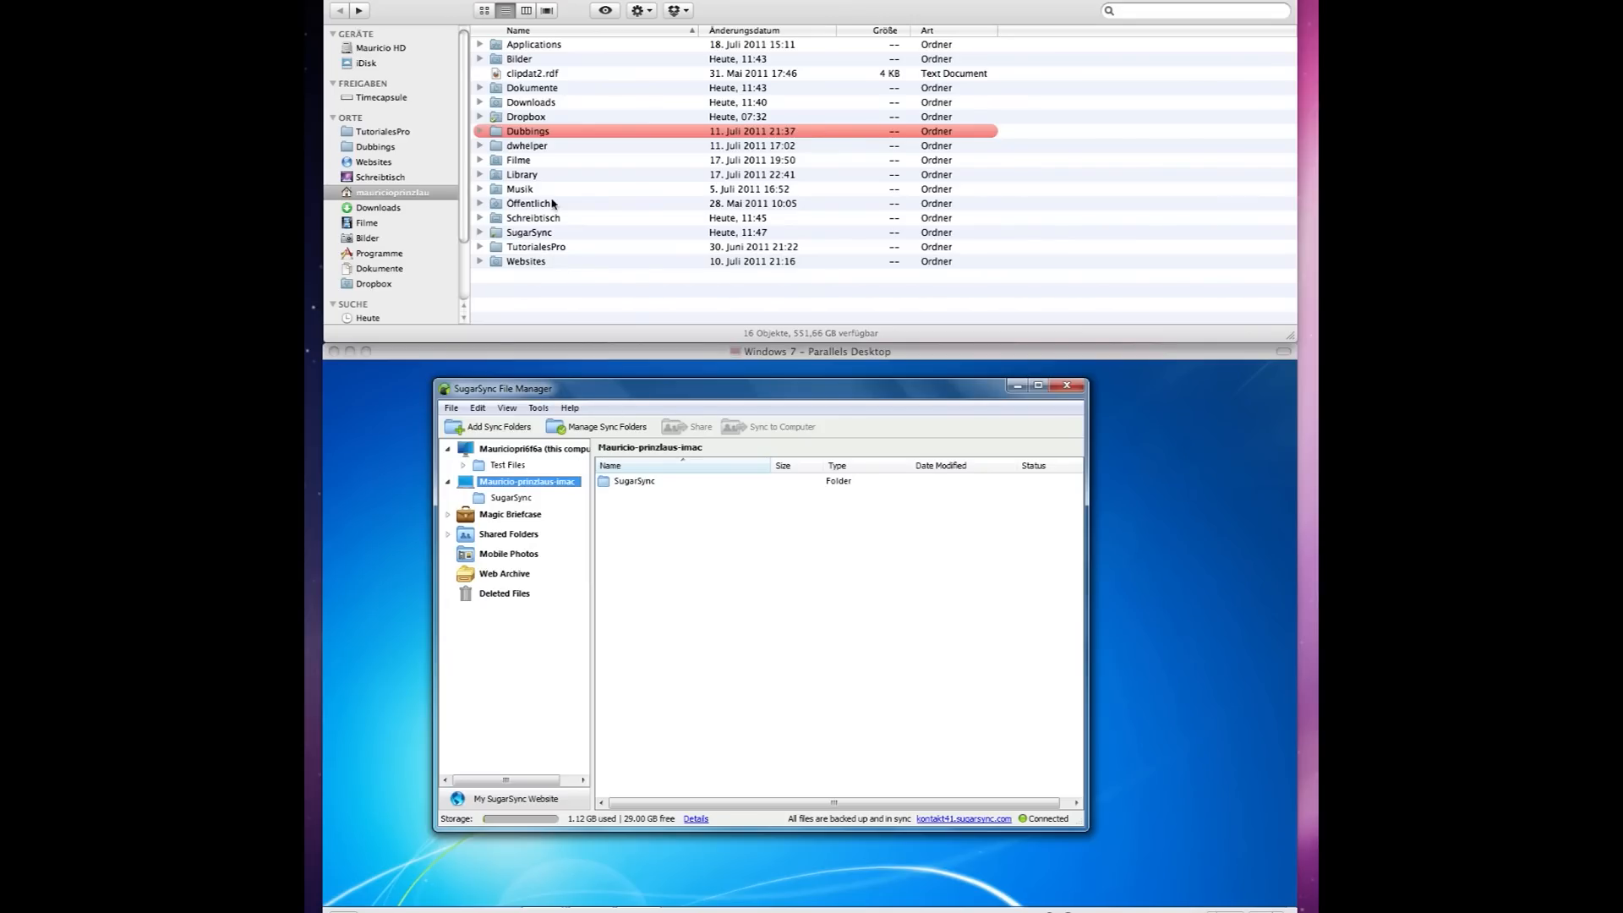
double_click(528, 234)
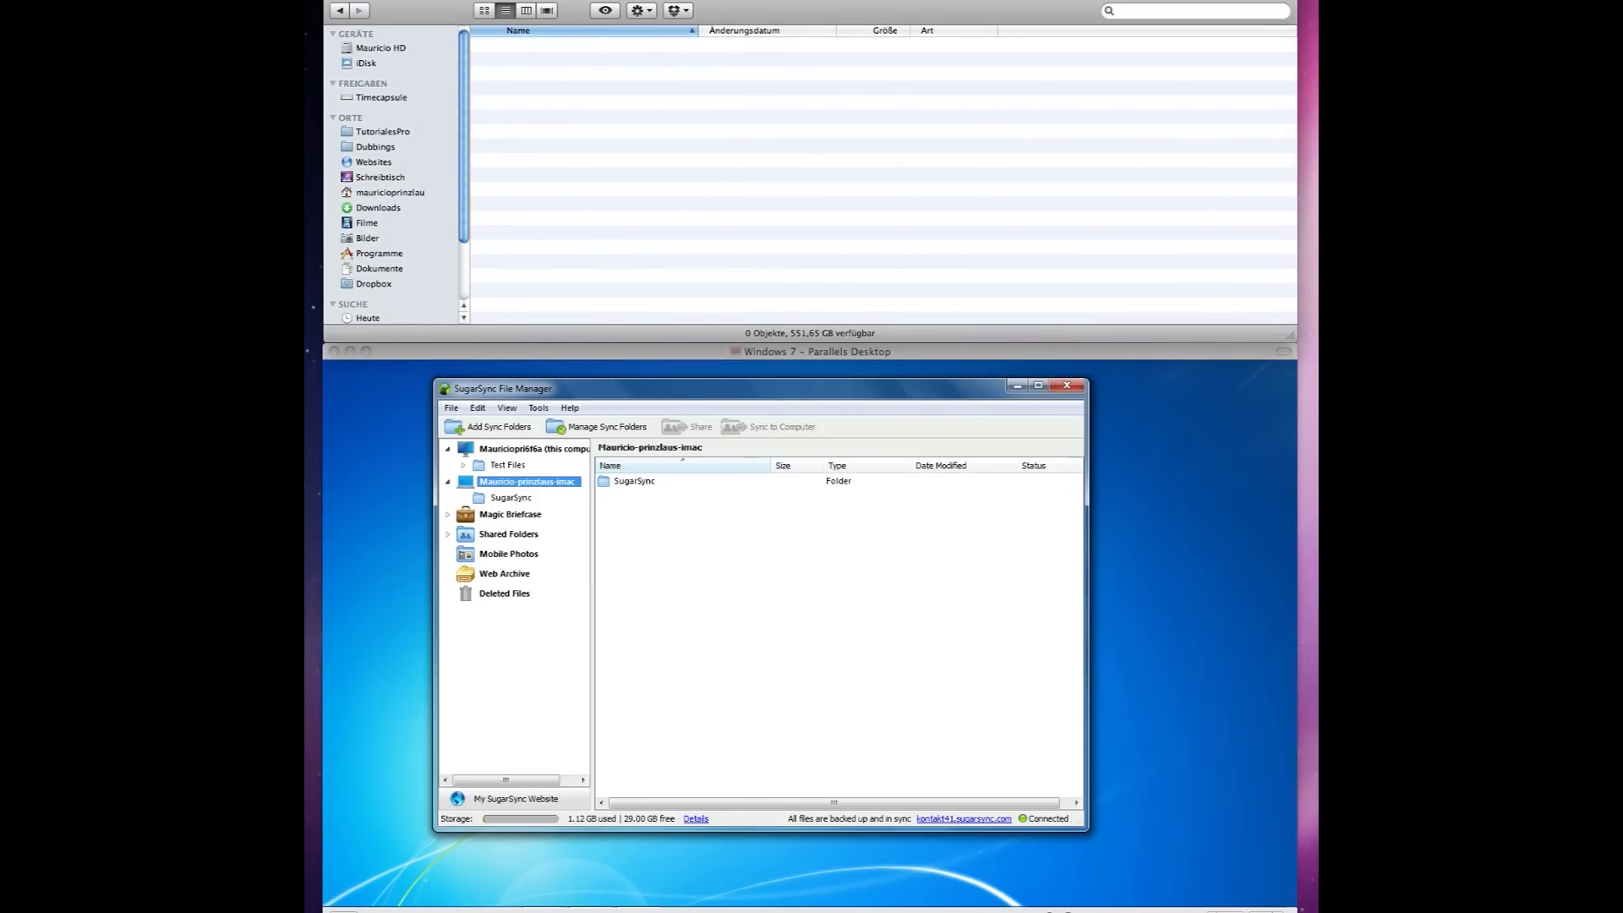
drag(1315, 118, 874, 122)
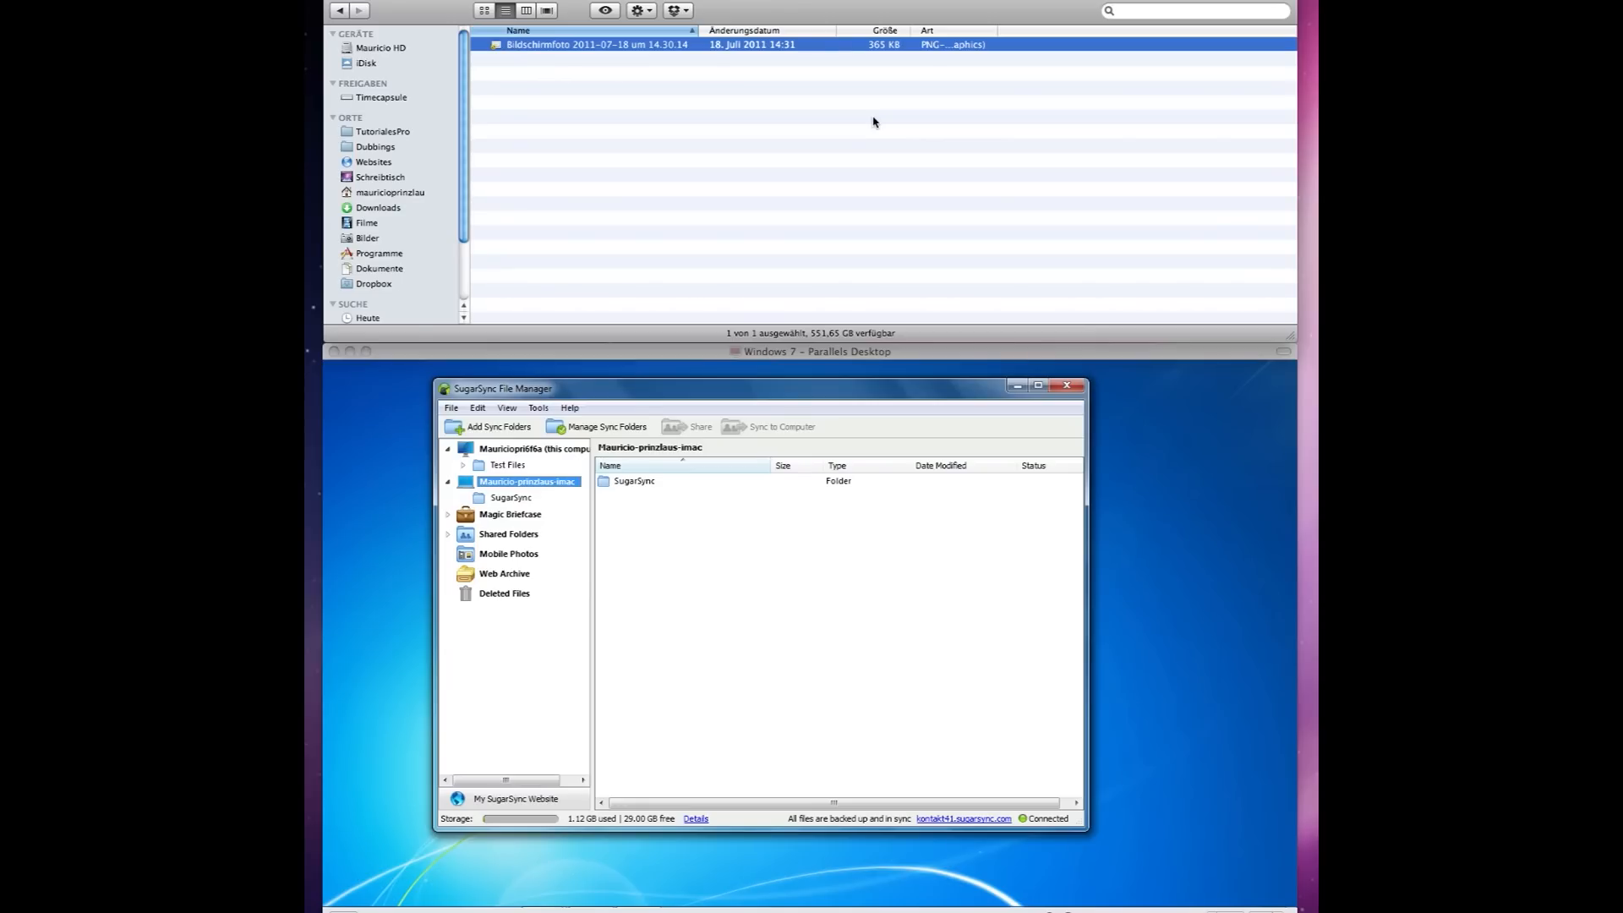
double_click(628, 481)
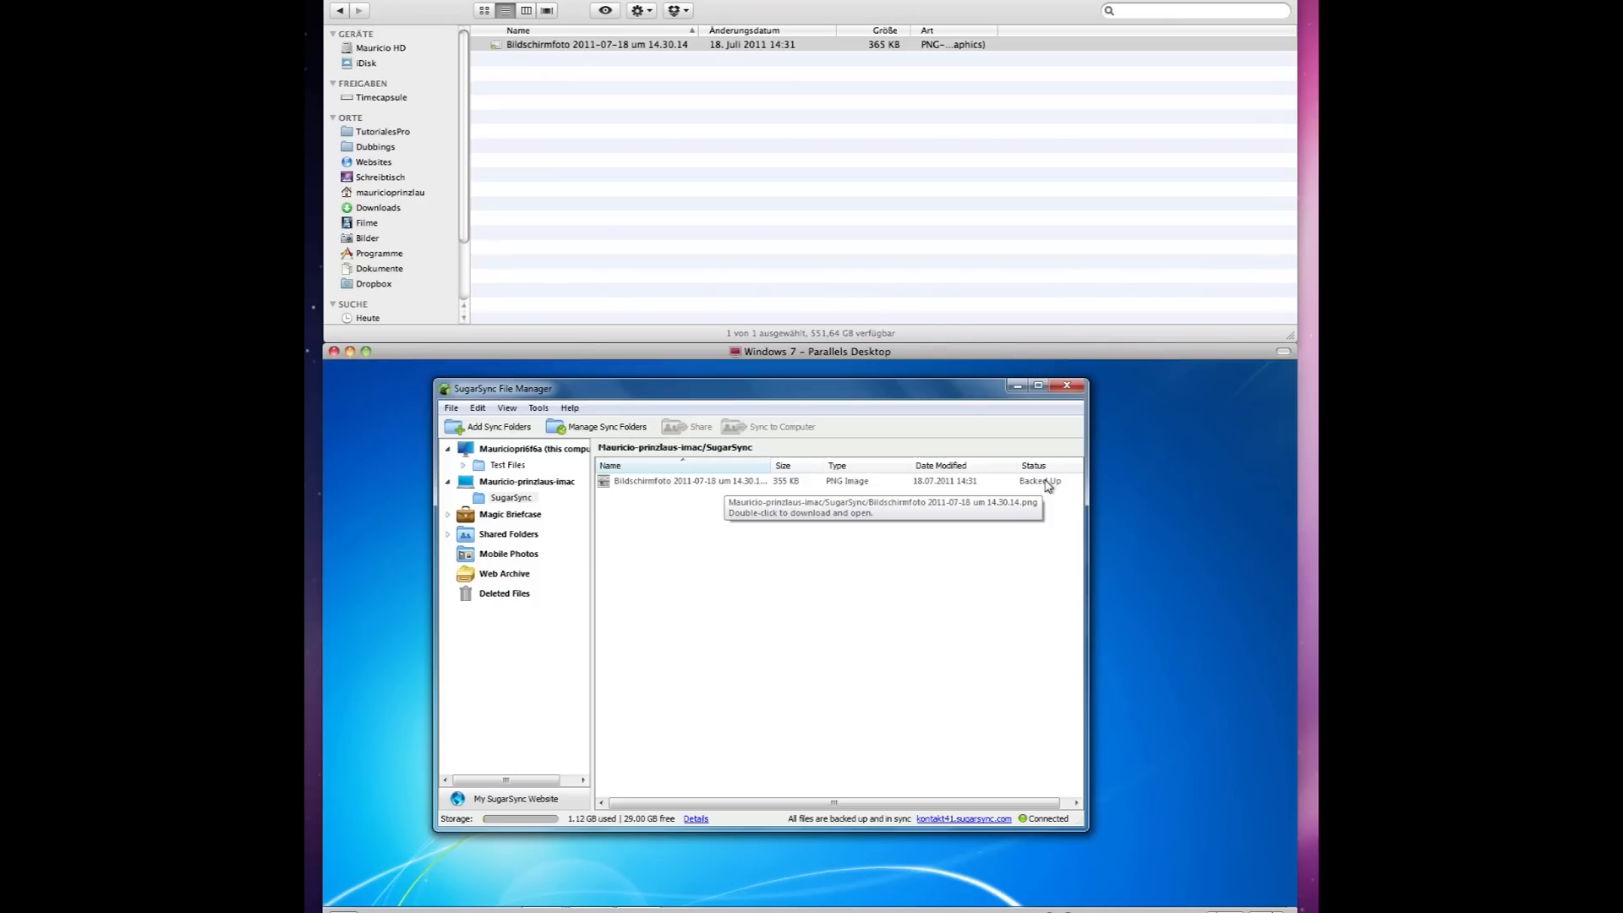
click(716, 205)
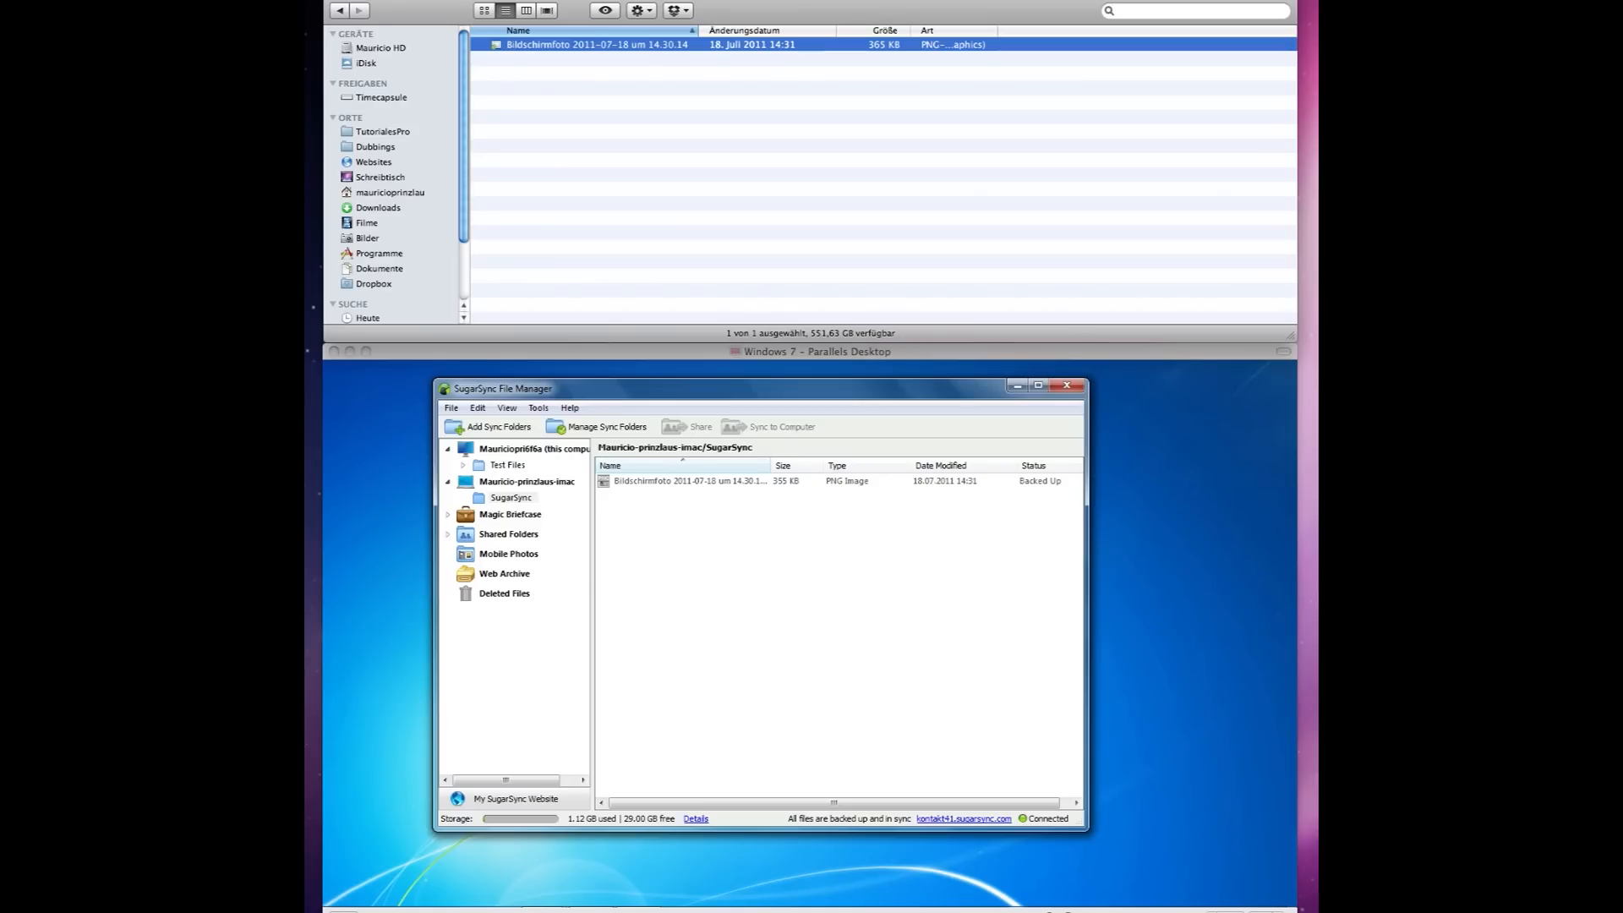
Copy Audio 4_1.wav through Audio 4_2.wav from Test Files/Juli into the Mac's SugarSync folder.
click(504, 468)
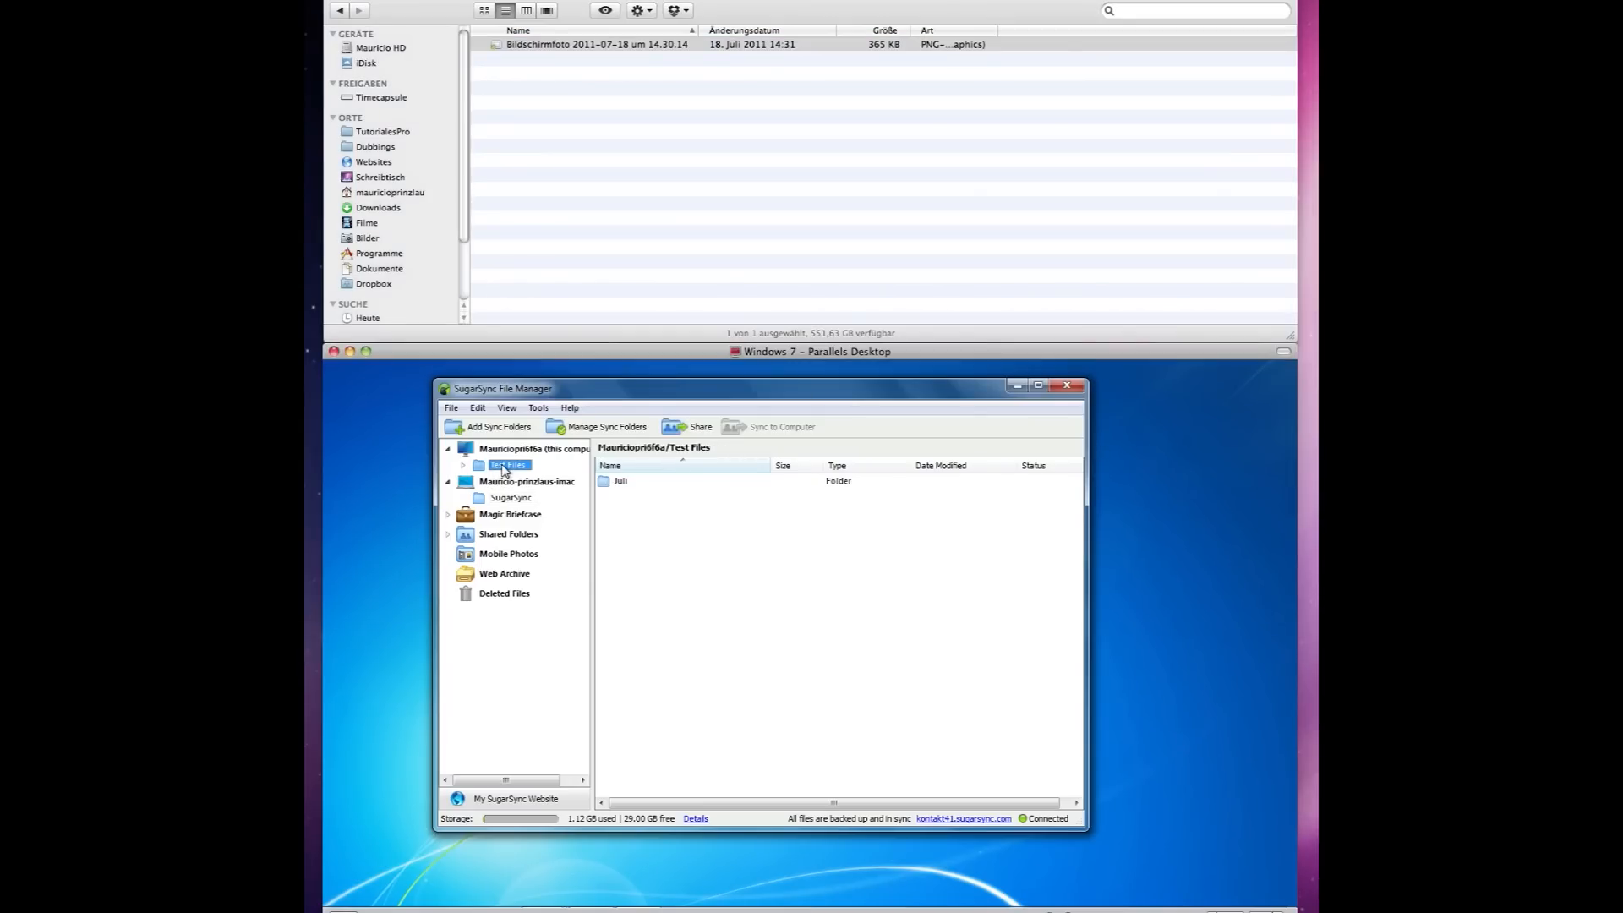
double_click(623, 483)
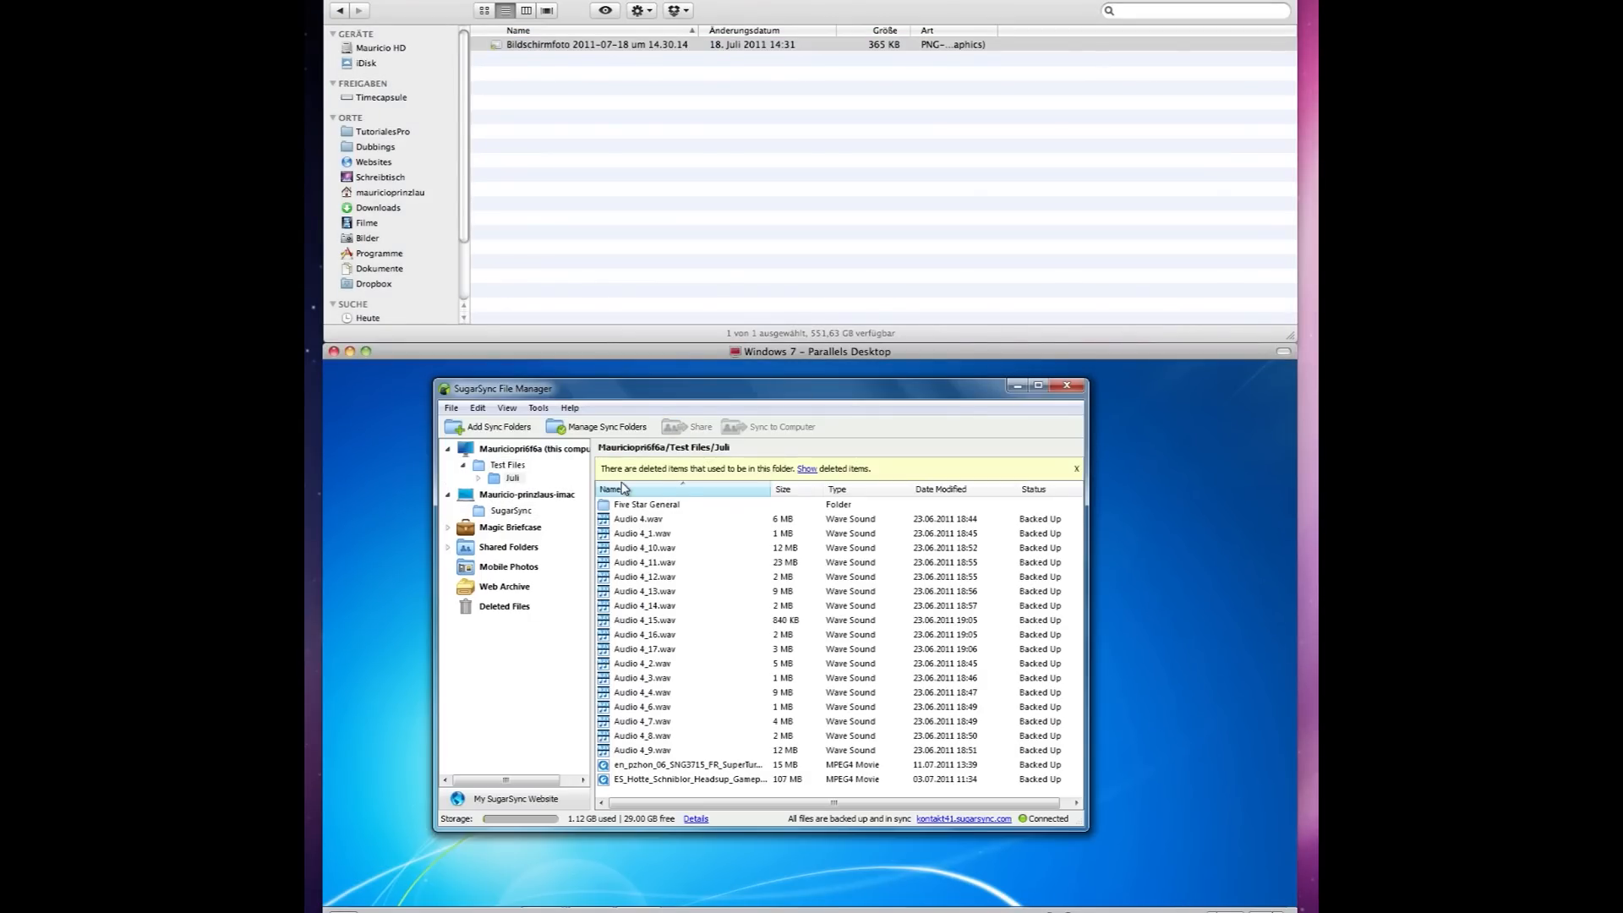
mouse_move(697, 534)
mouse_down()
mouse_move(646, 596)
mouse_move(635, 669)
mouse_move(680, 538)
mouse_move(686, 550)
mouse_up()
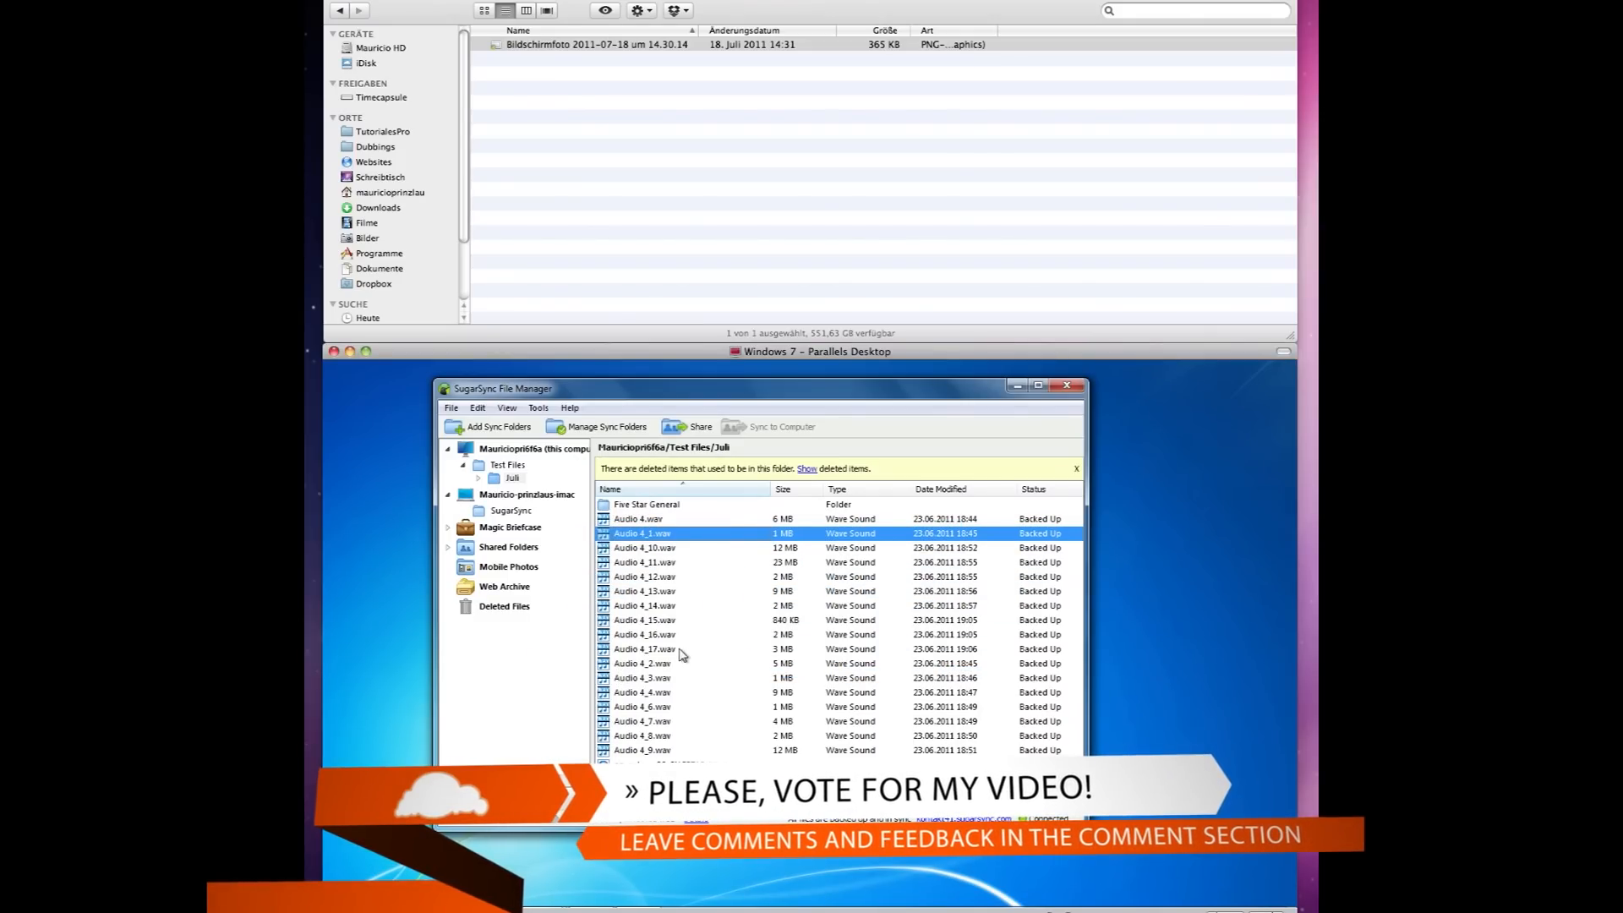
shift+click(667, 663)
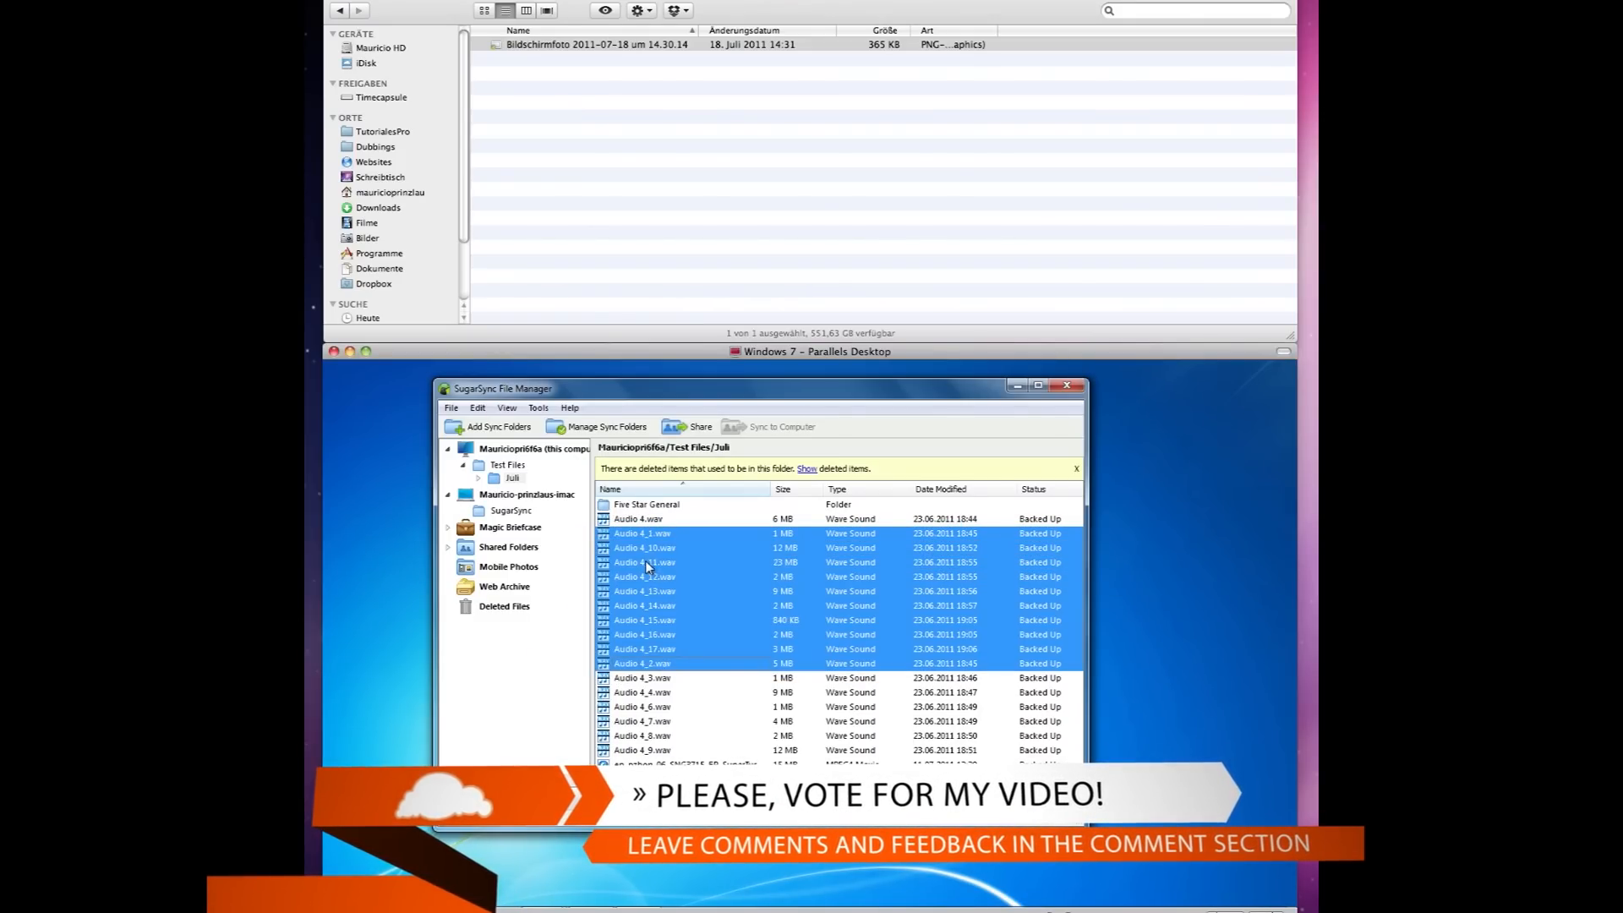
drag(651, 541, 531, 514)
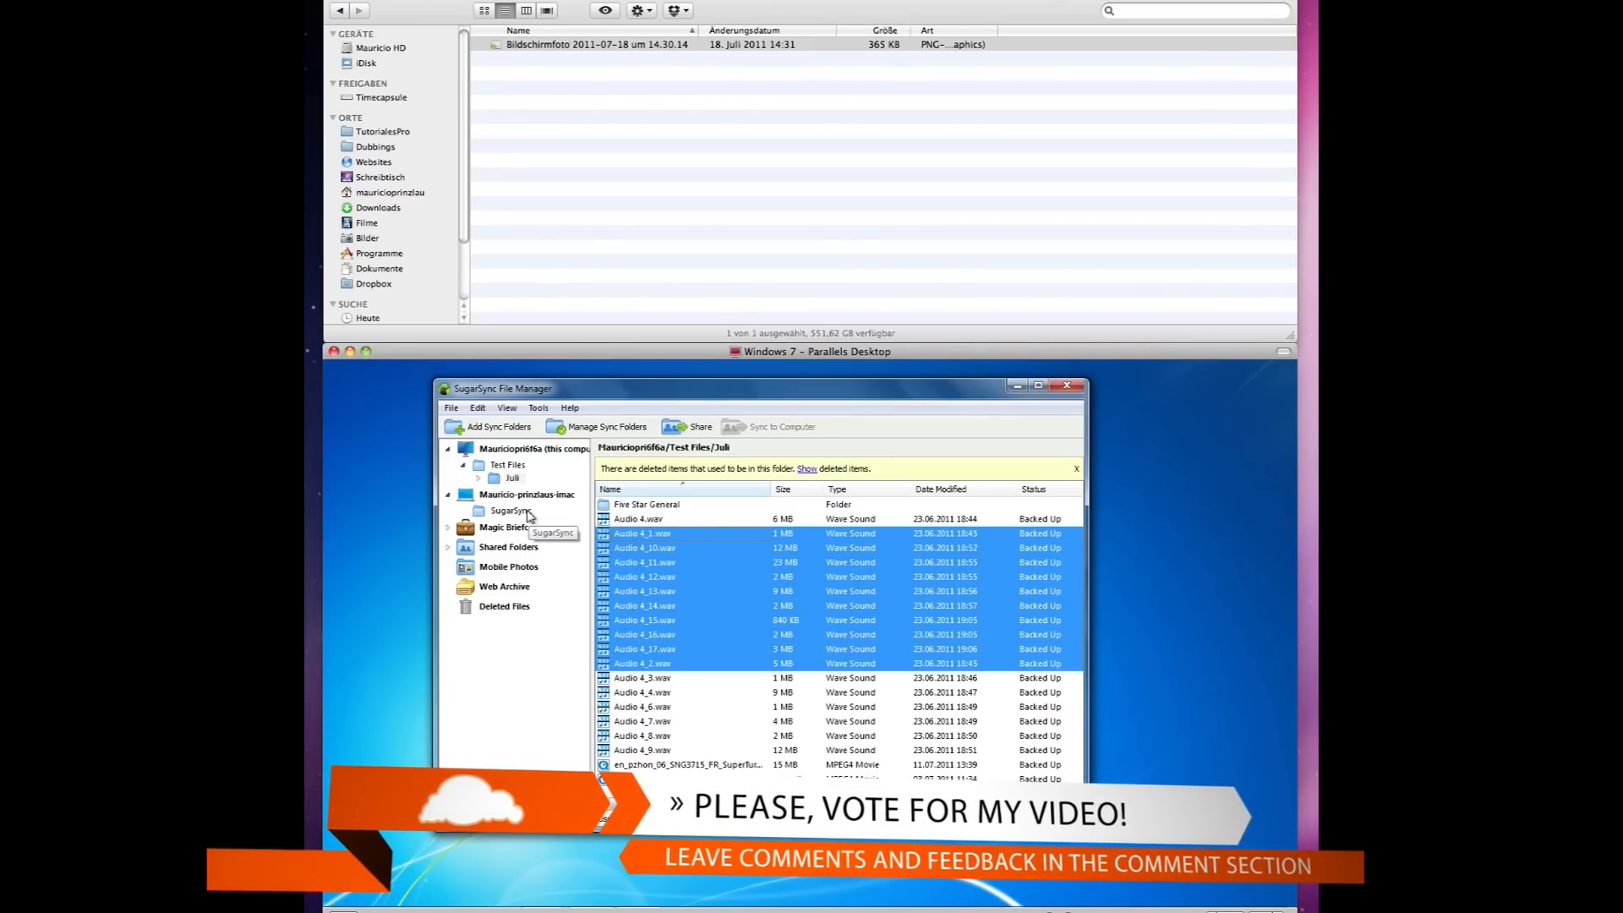
click(517, 513)
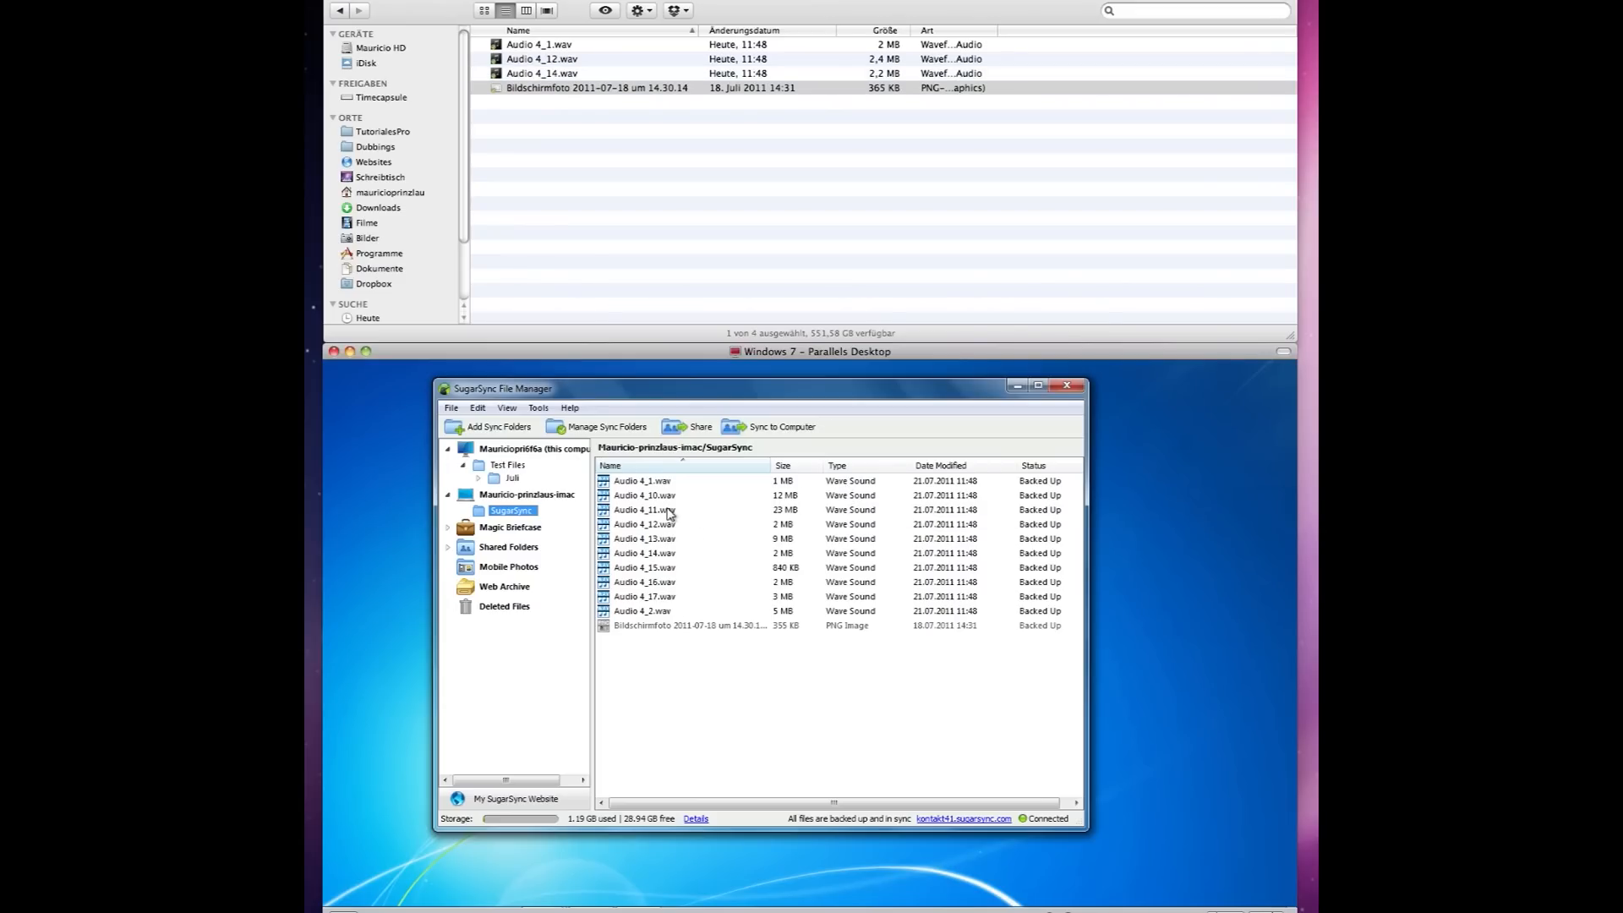
Check the synced WAV files in Finder, then bring up the SugarSync website in Windows Firefox.
click(618, 186)
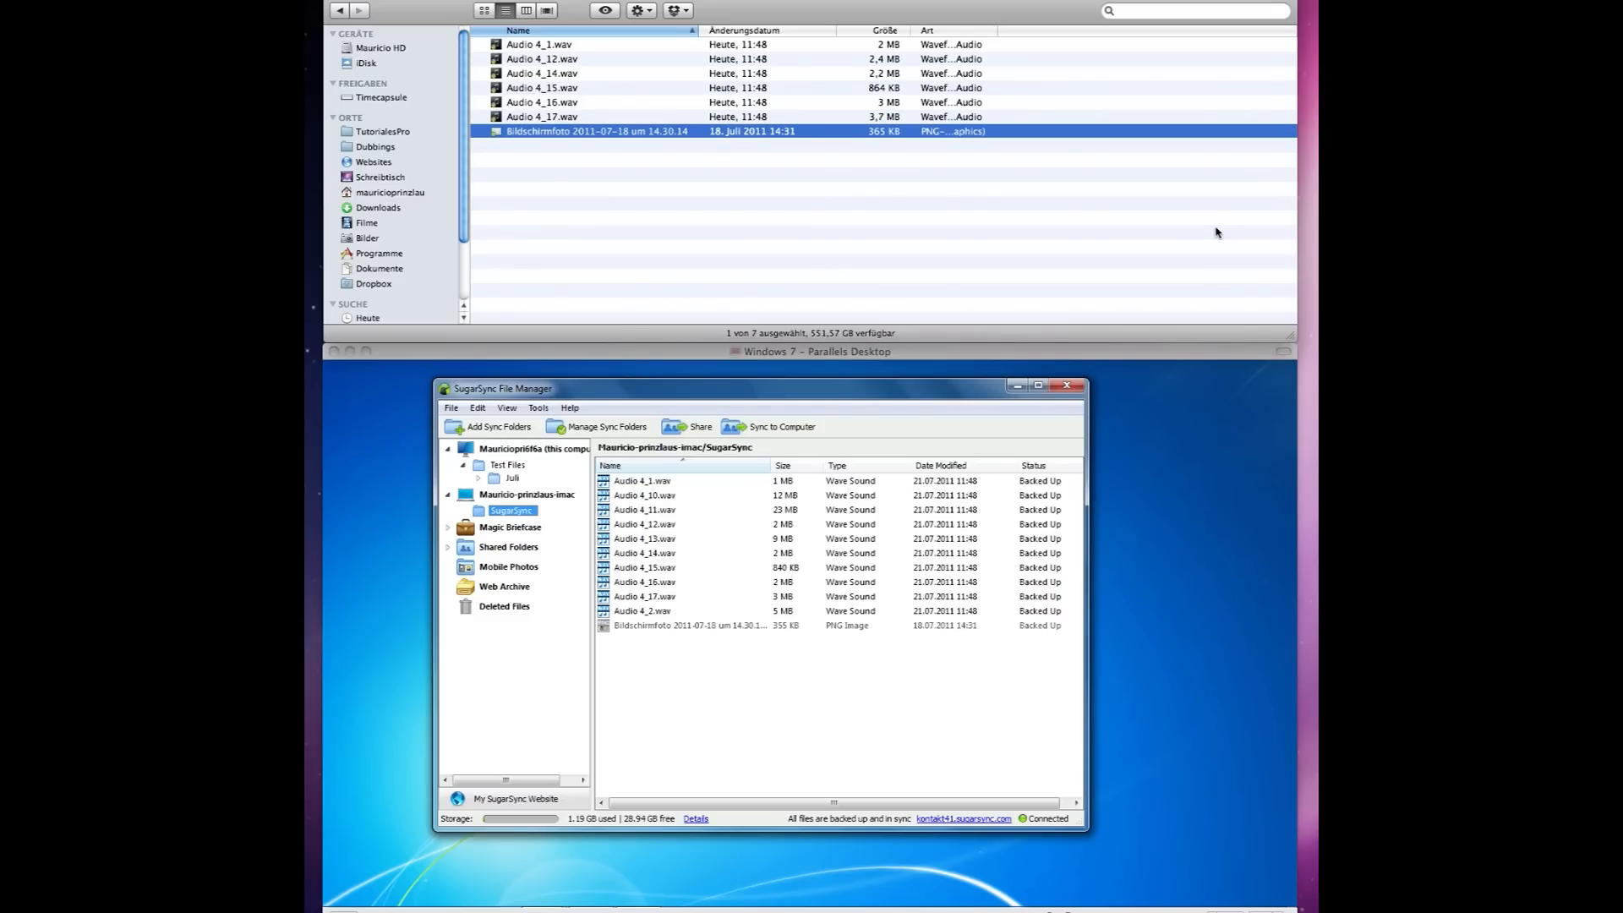
click(1109, 227)
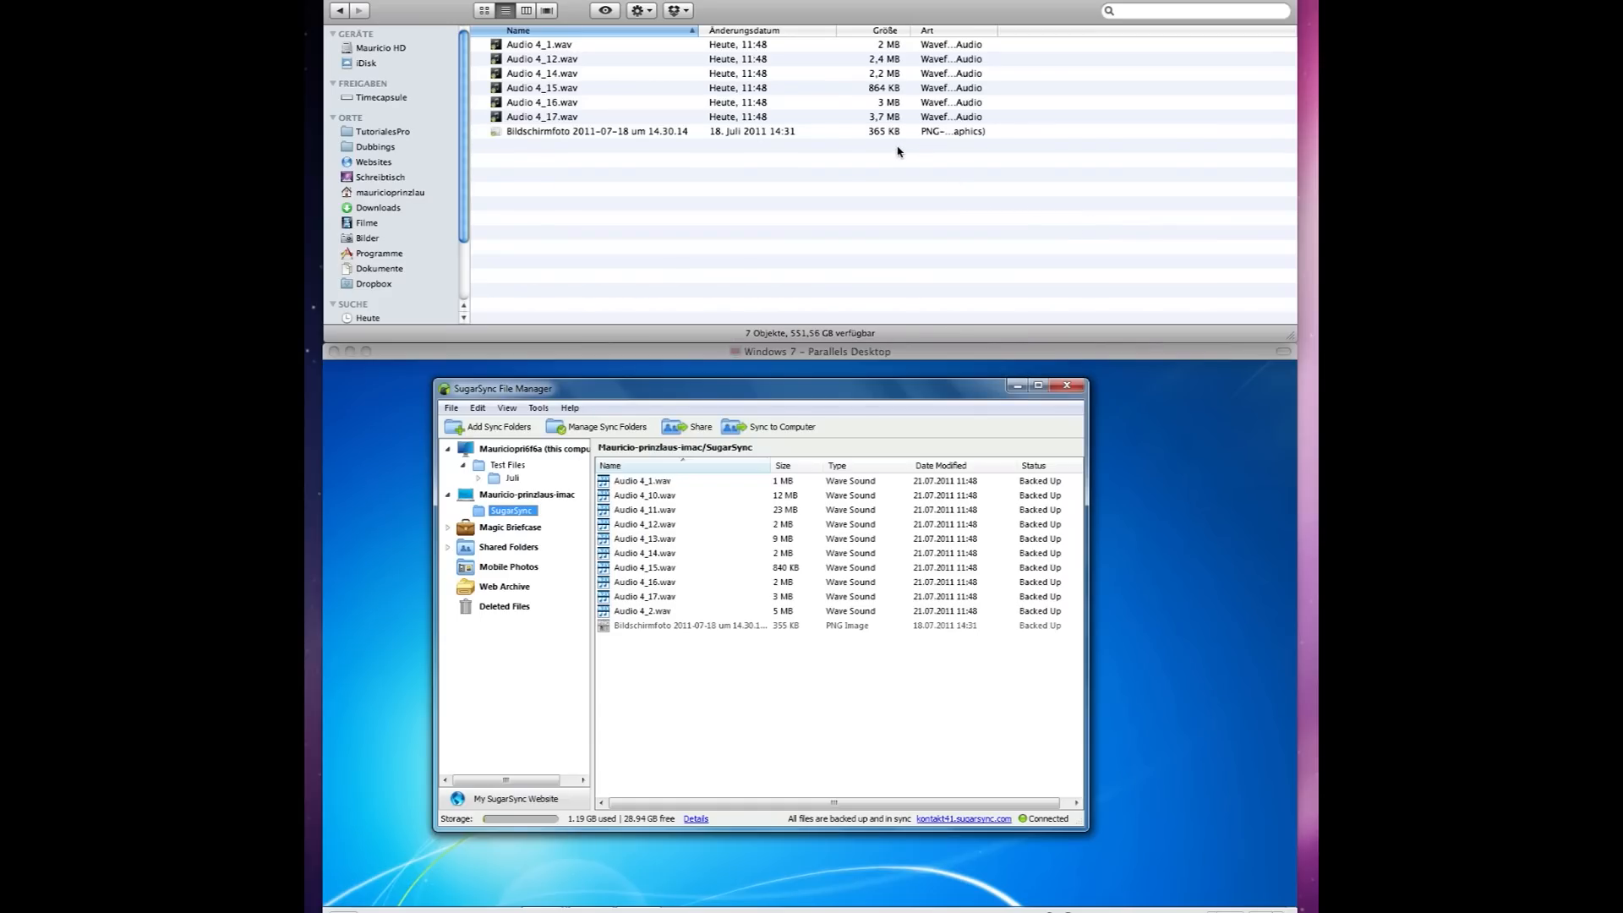
click(570, 905)
click(544, 898)
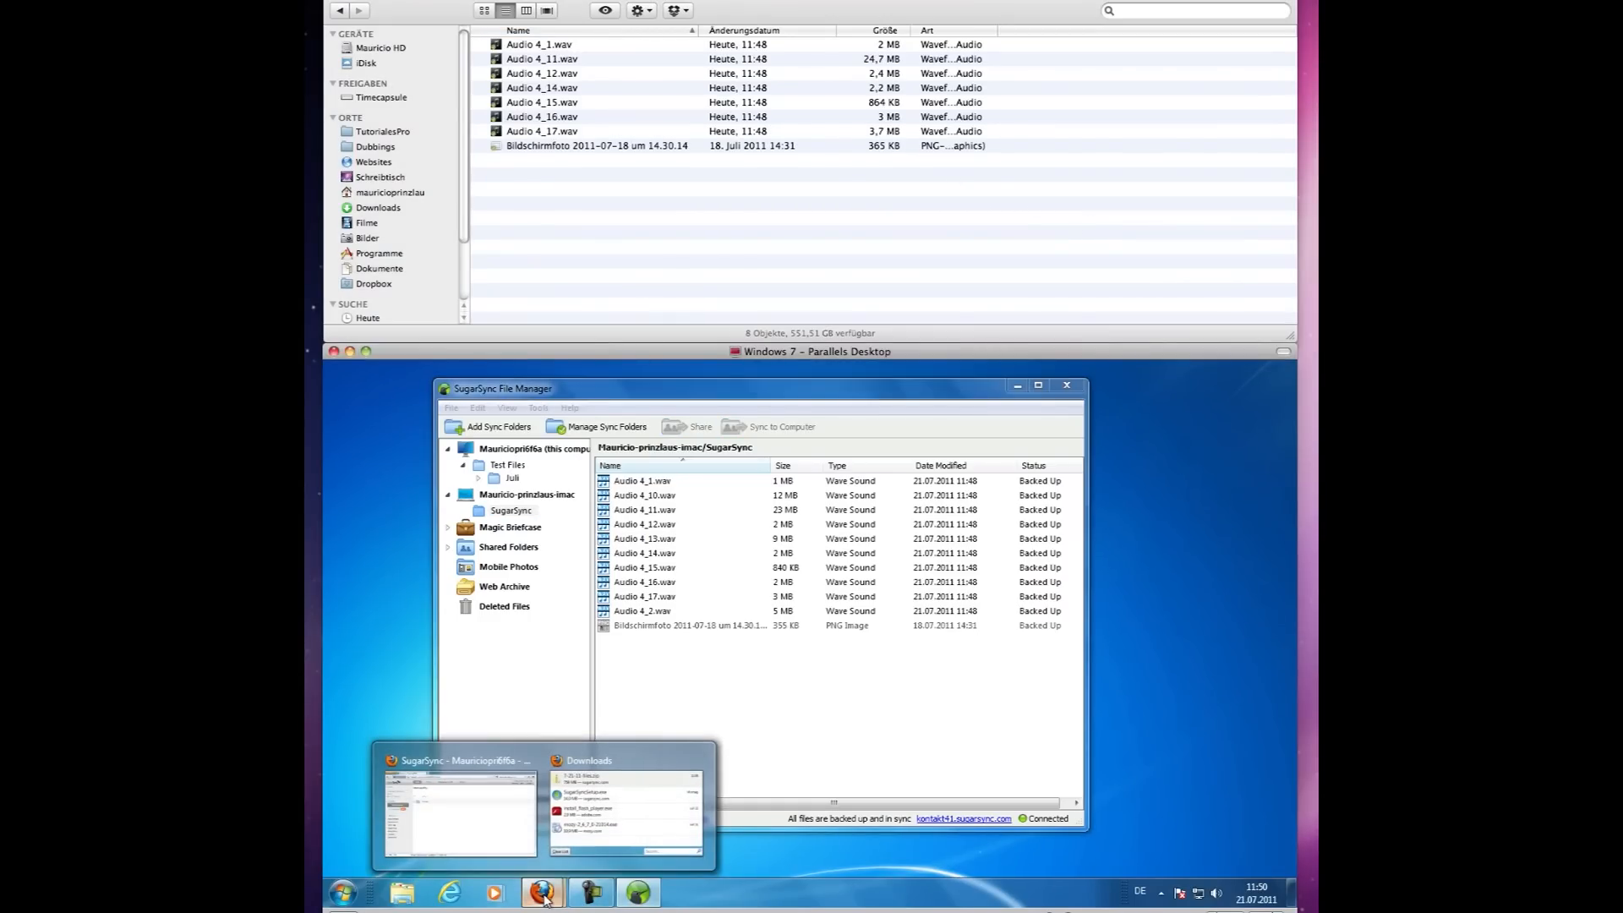
click(458, 819)
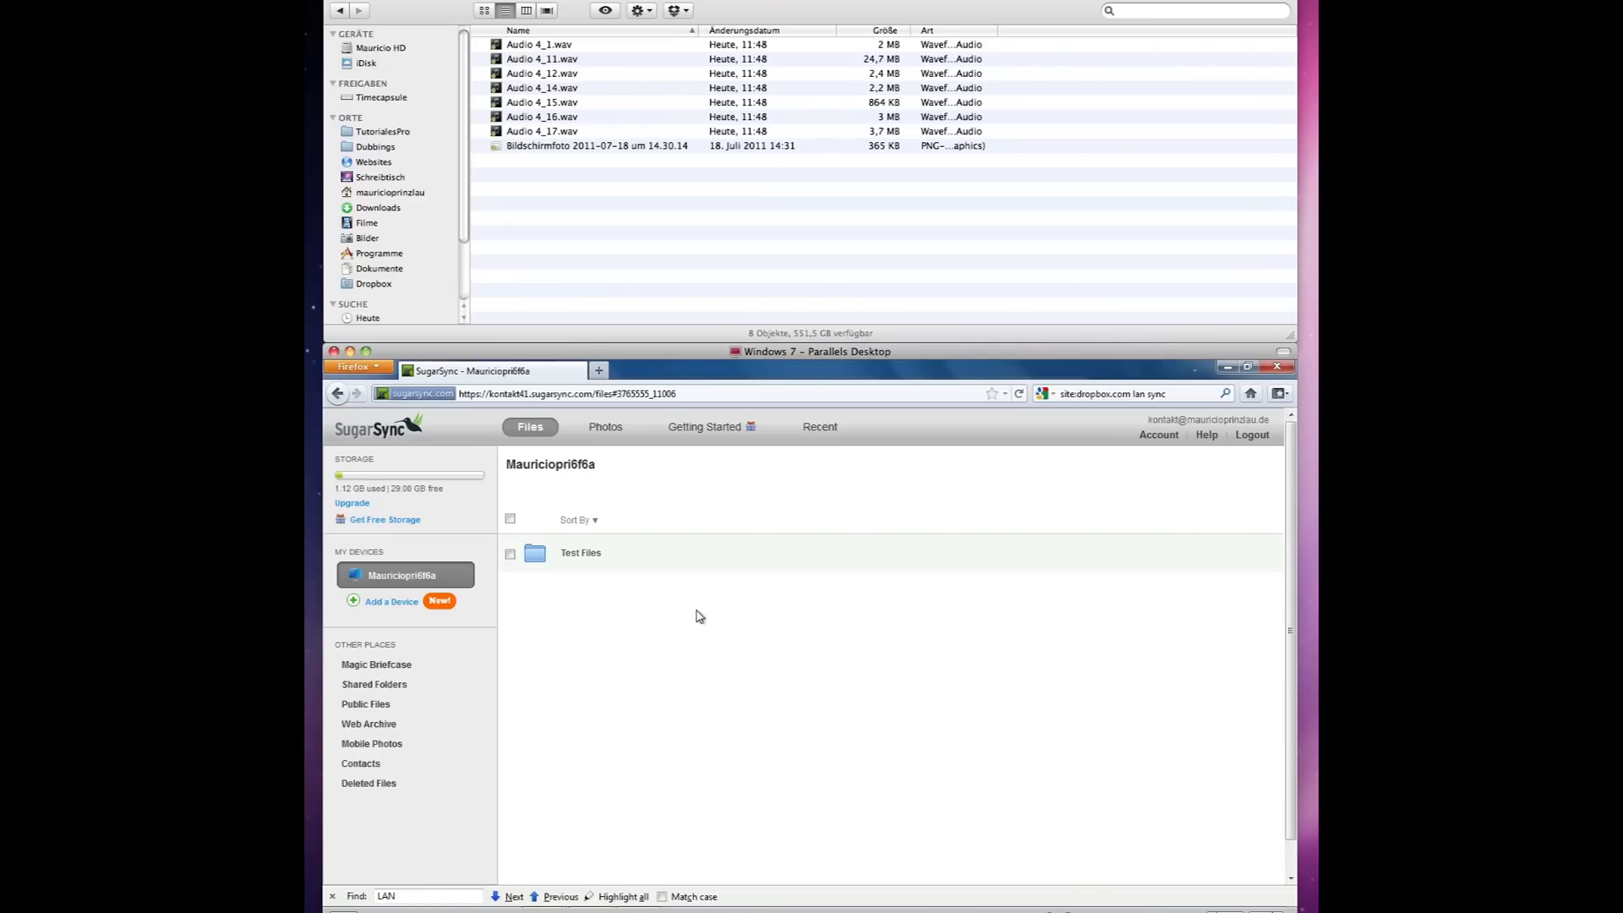
Reload the SugarSync website and browse the iMac's SugarSync folder listing the Audio 4 WAV files.
click(1022, 394)
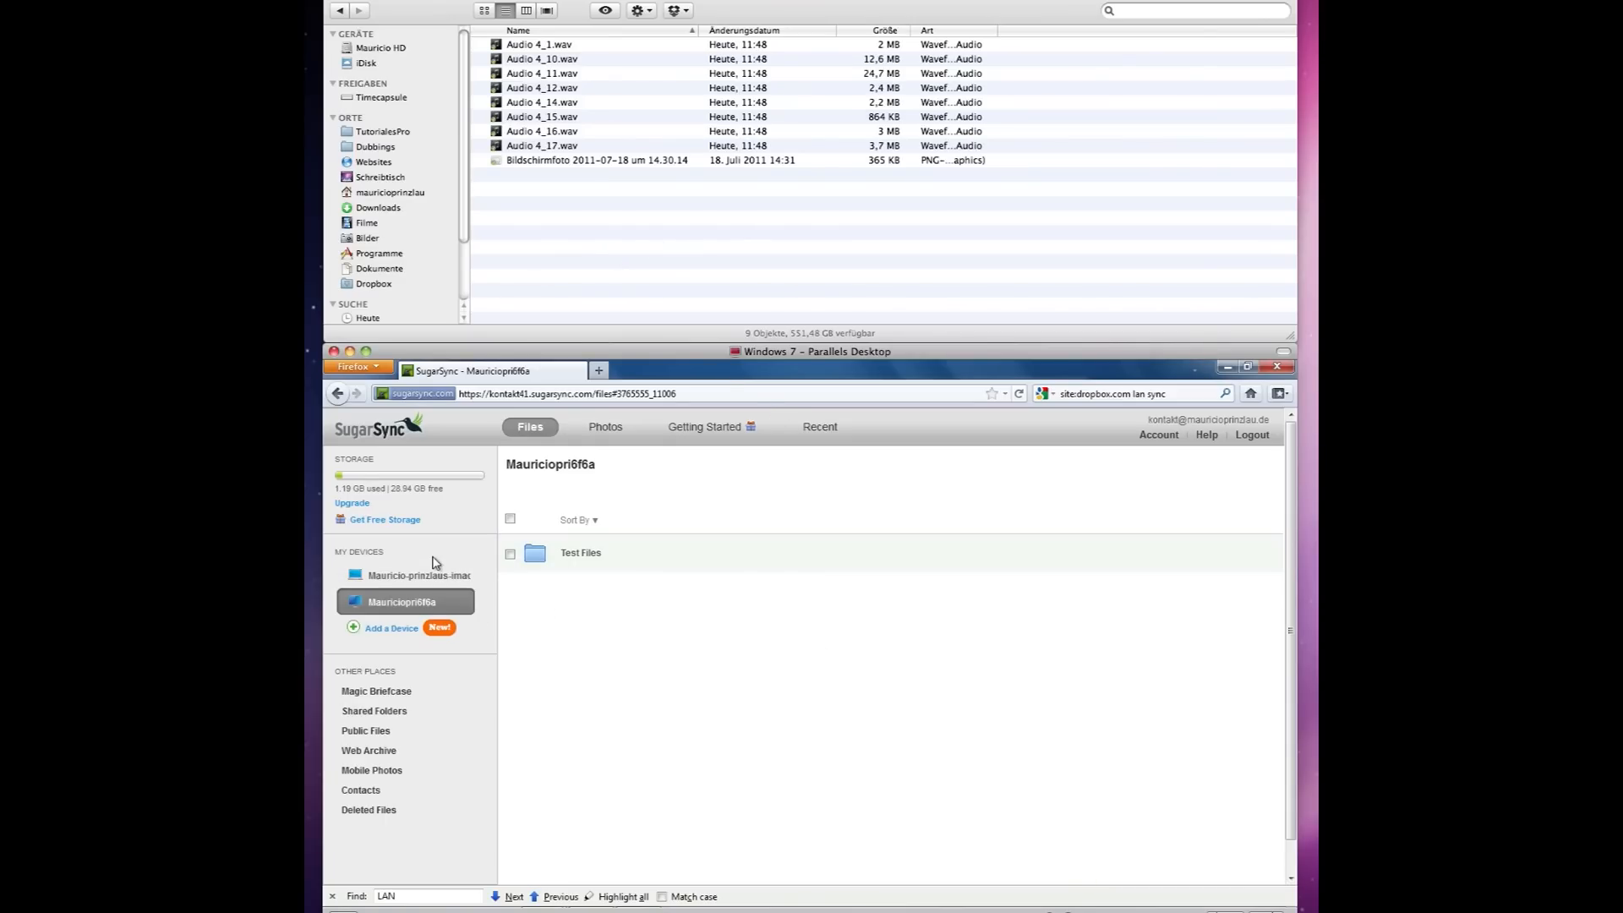
click(391, 578)
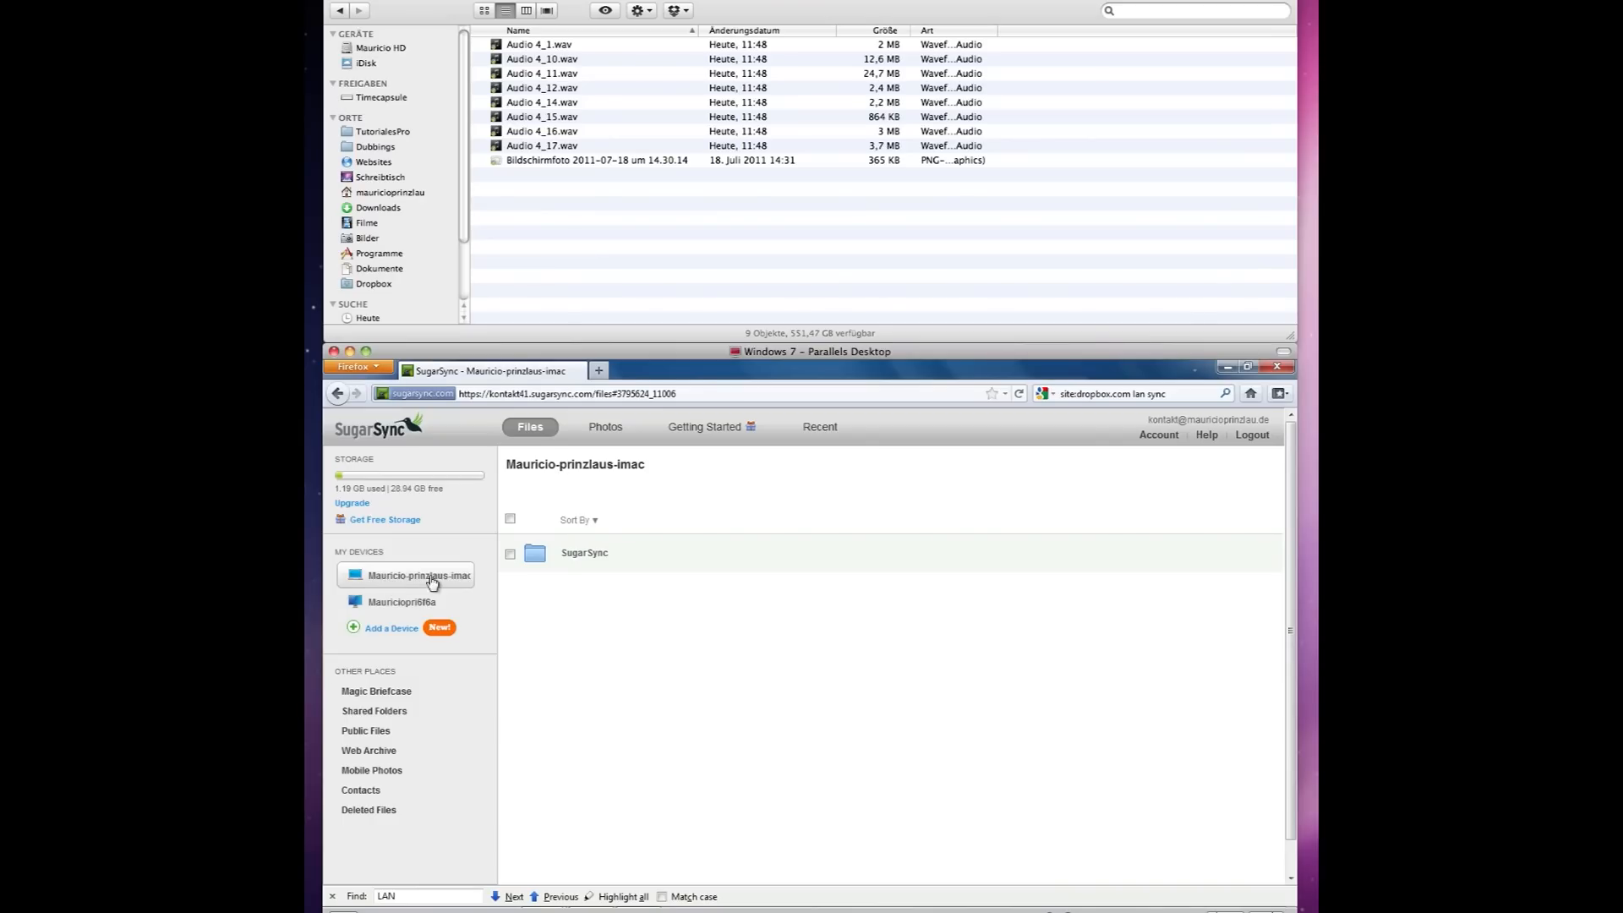
click(601, 556)
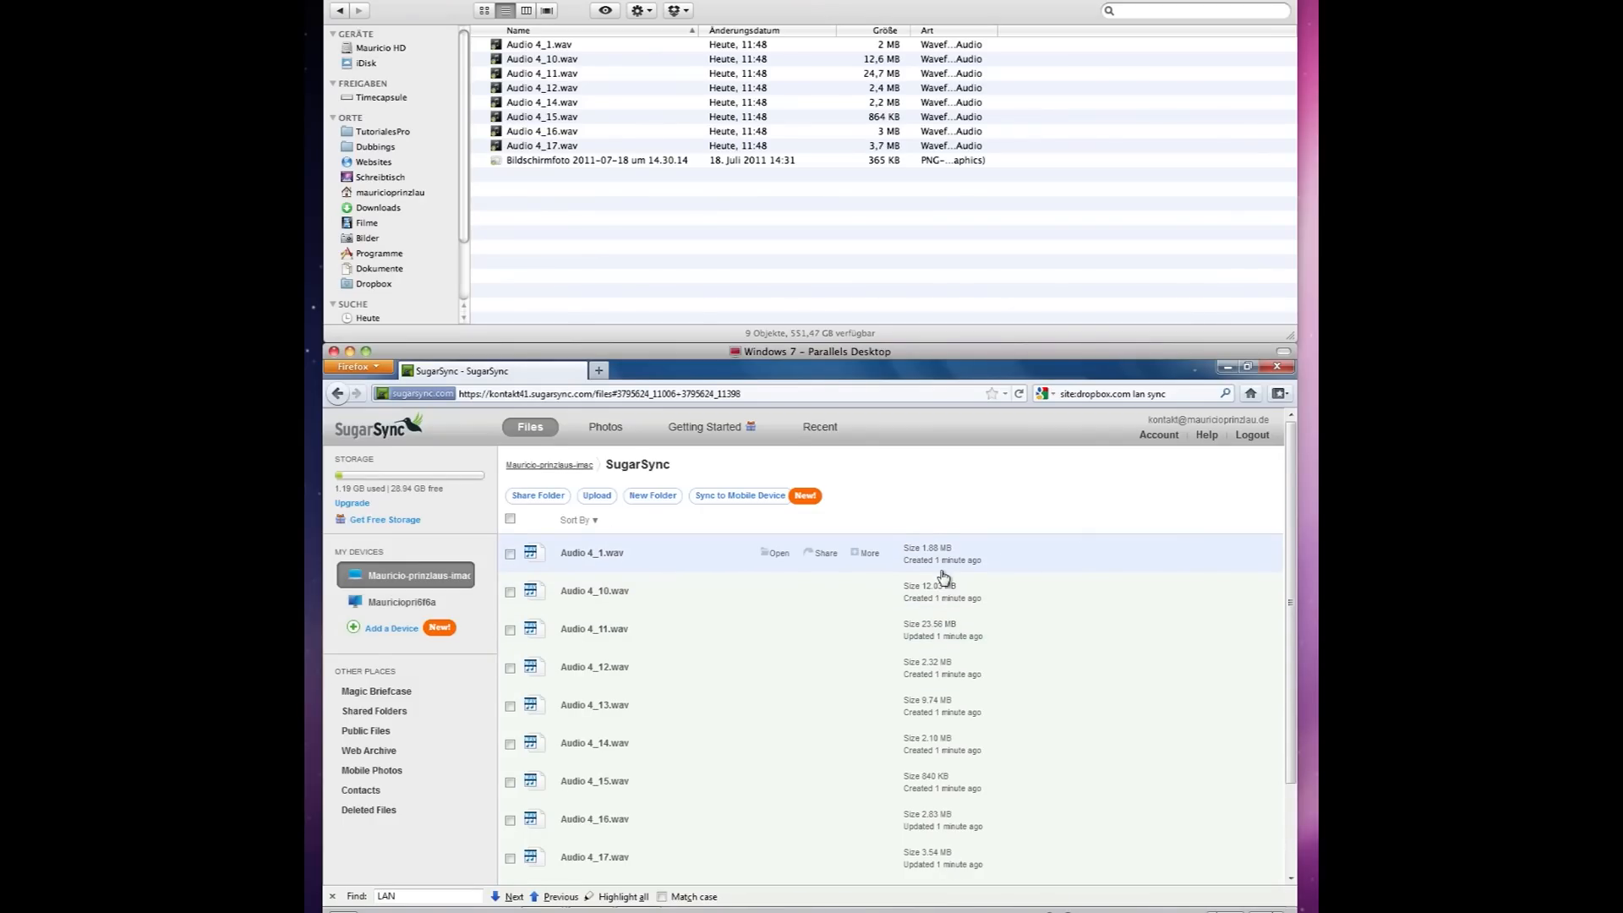
scroll(947, 576, down, 3)
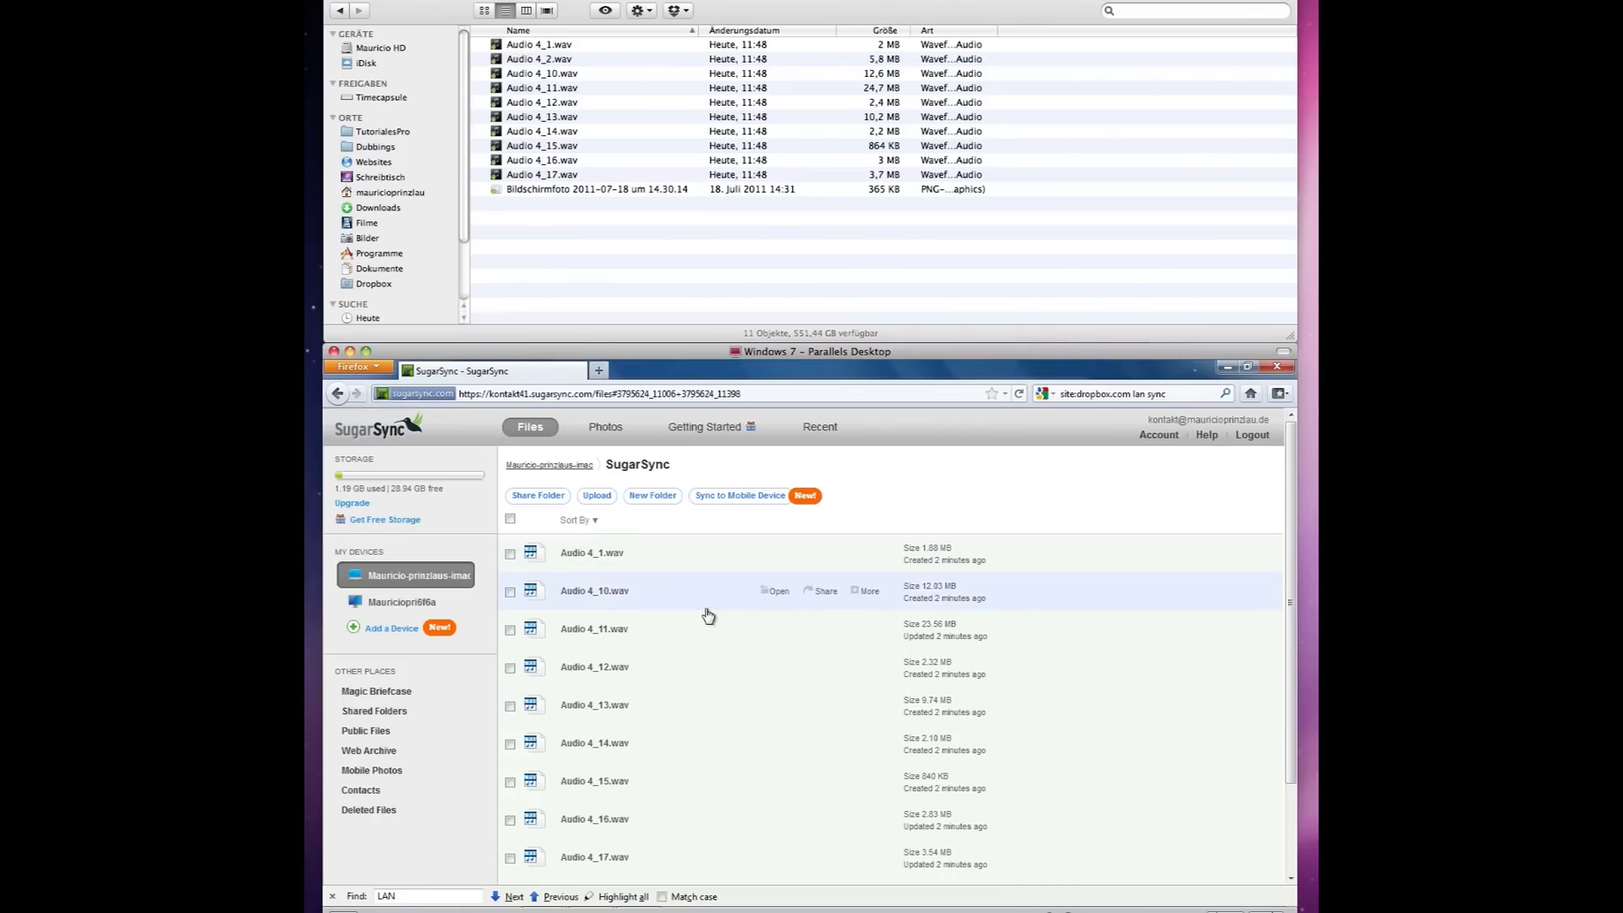
scroll(711, 611, down, 2)
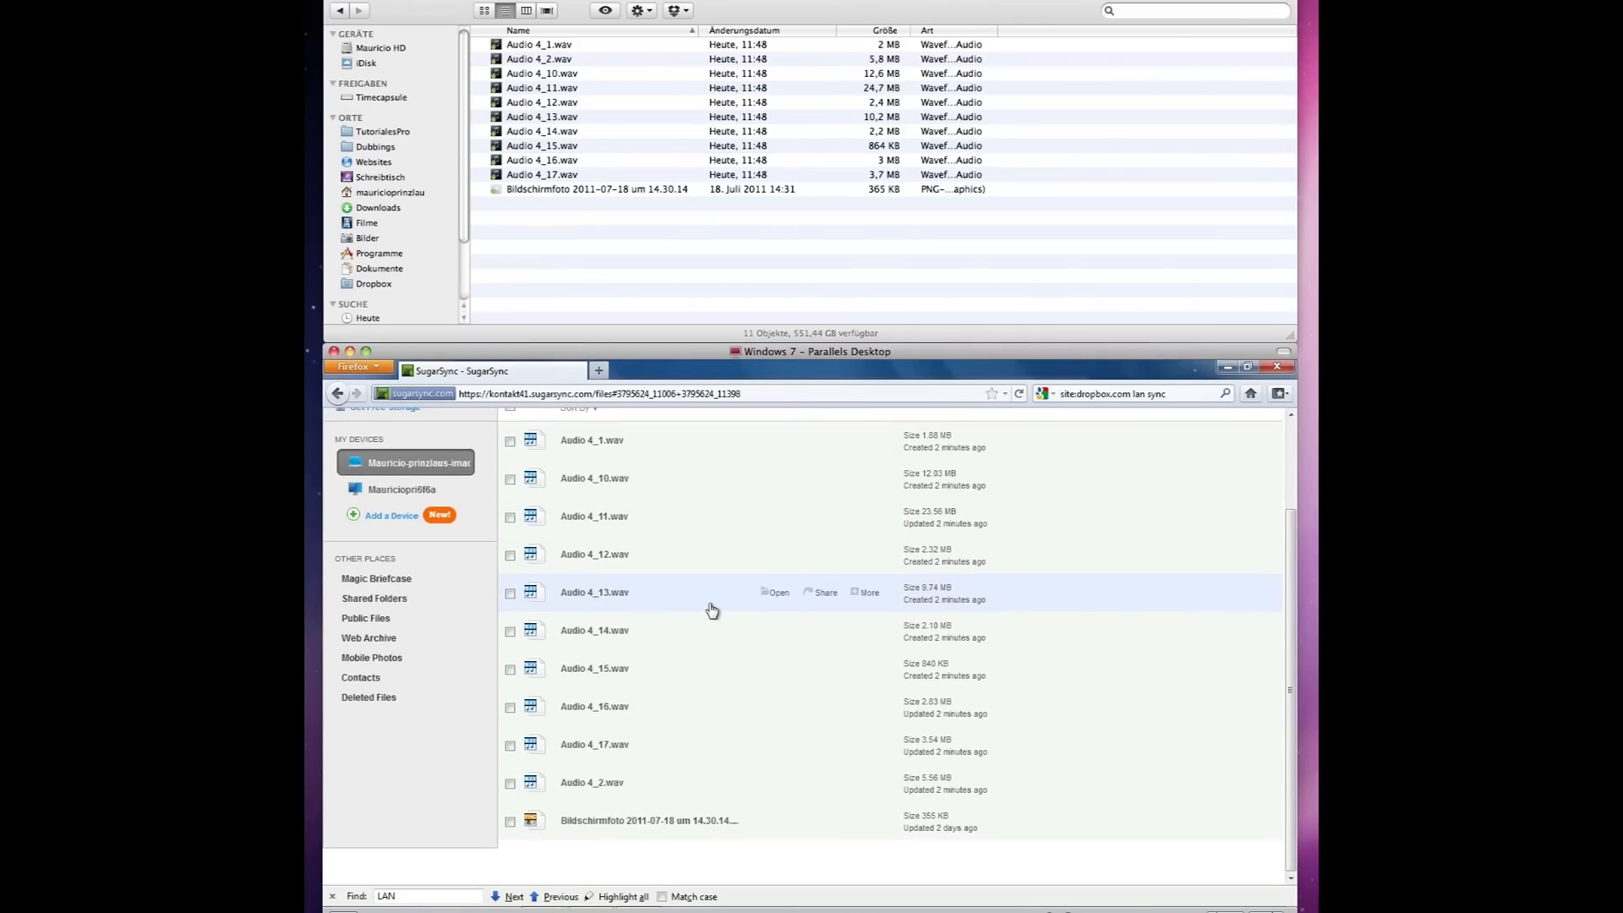
scroll(711, 610, up, 2)
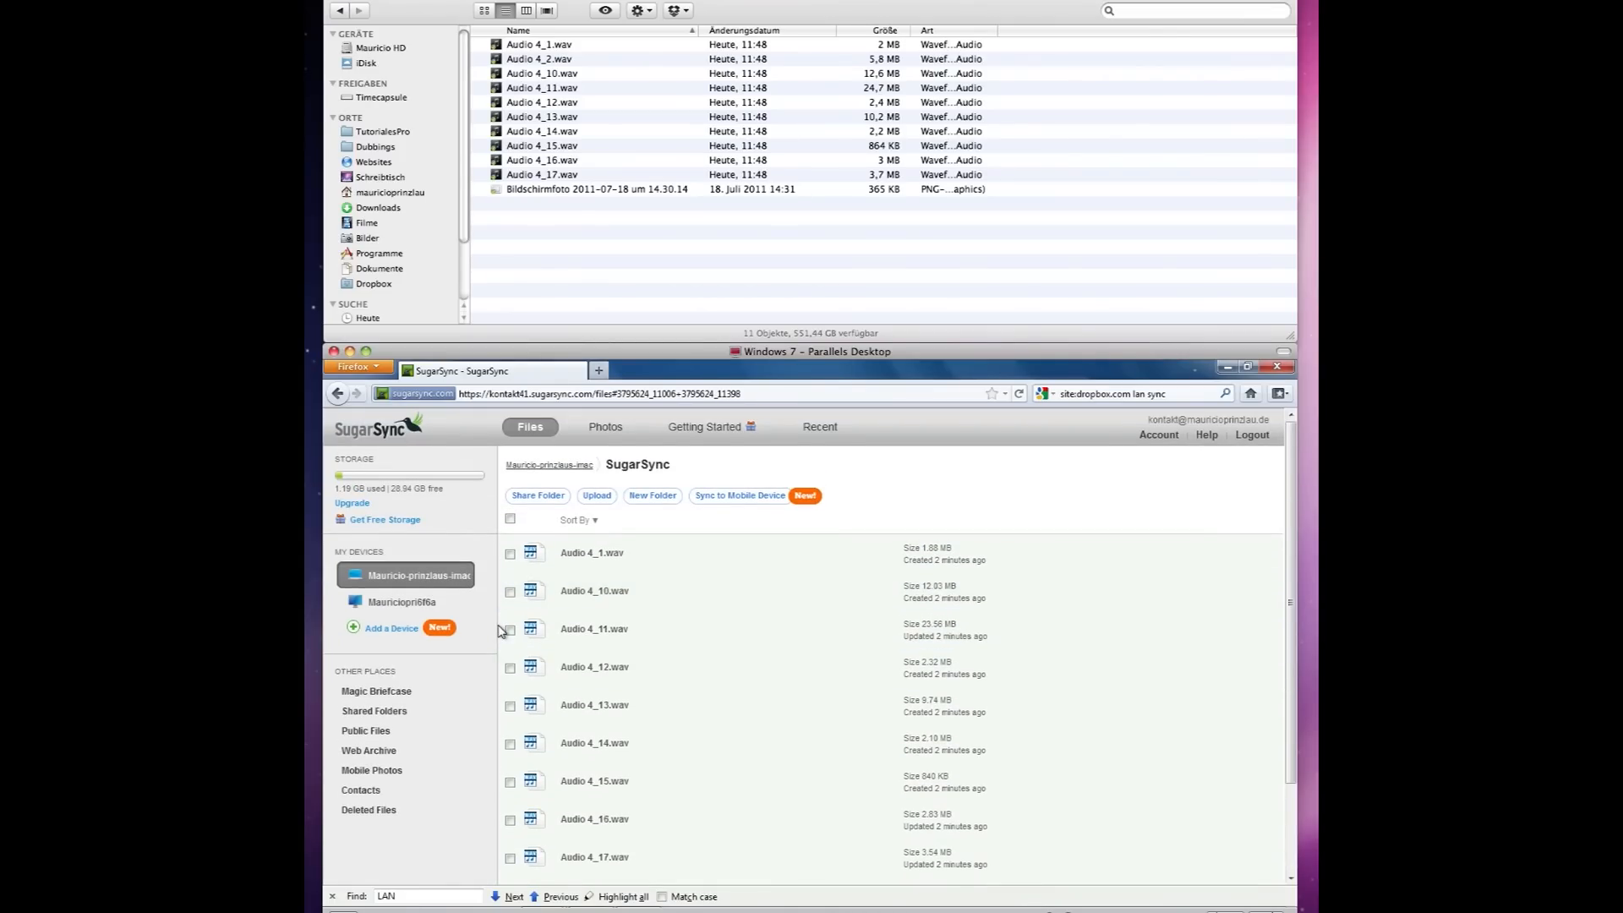
click(652, 498)
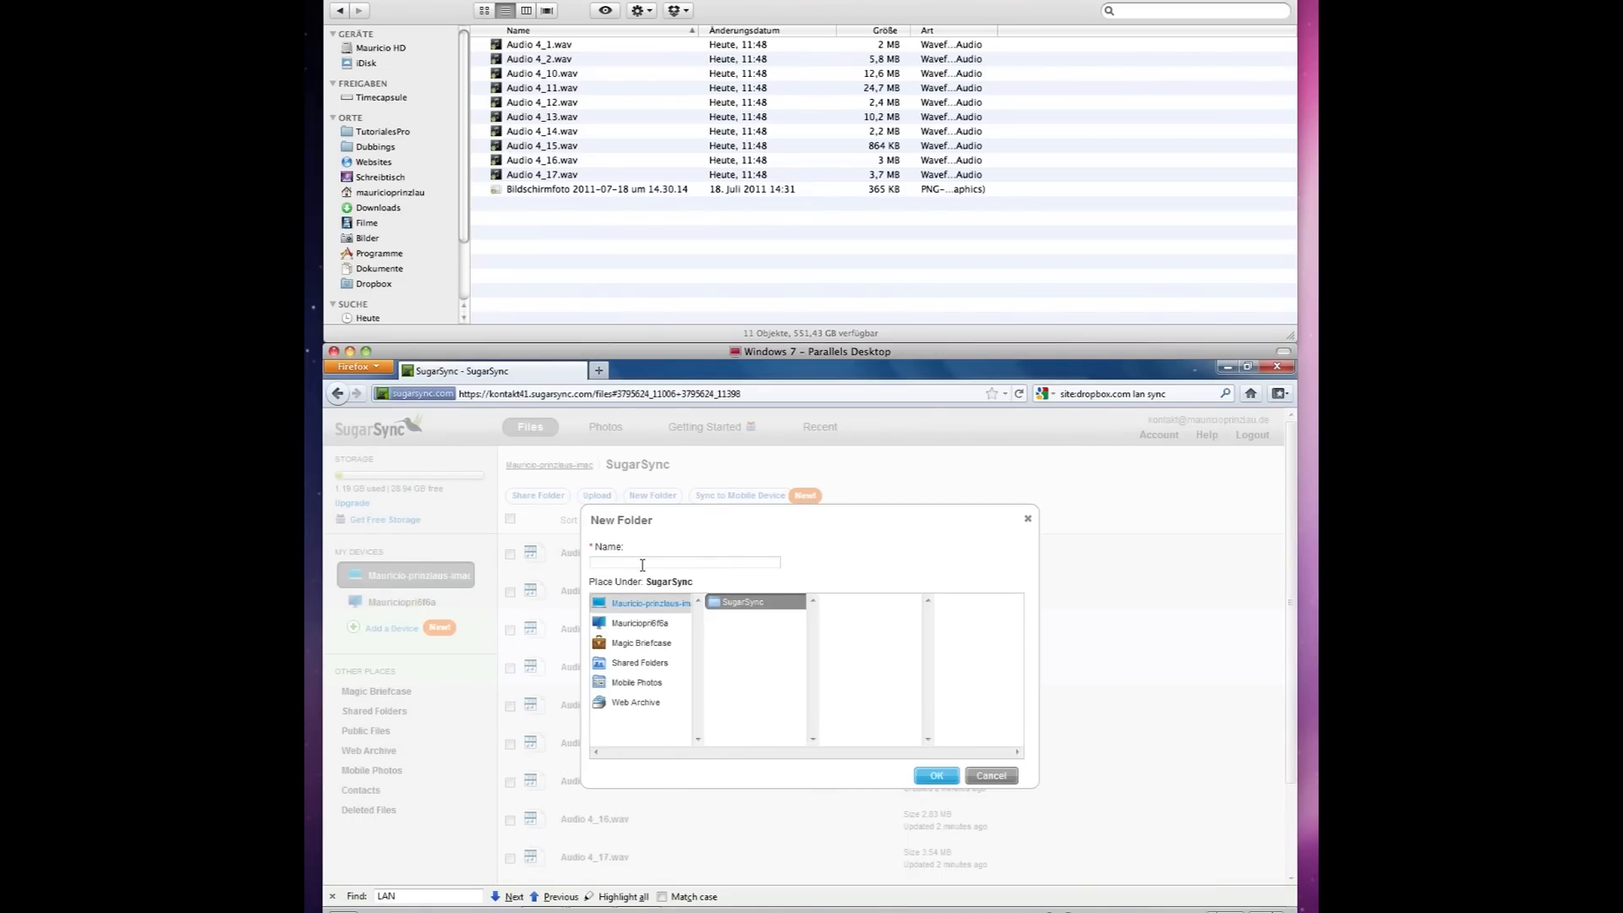
Name the new web folder 'Online Test Folder' and confirm its creation.
text(Online Tes)
key(BackSpace)
text(est Folder)
click(935, 777)
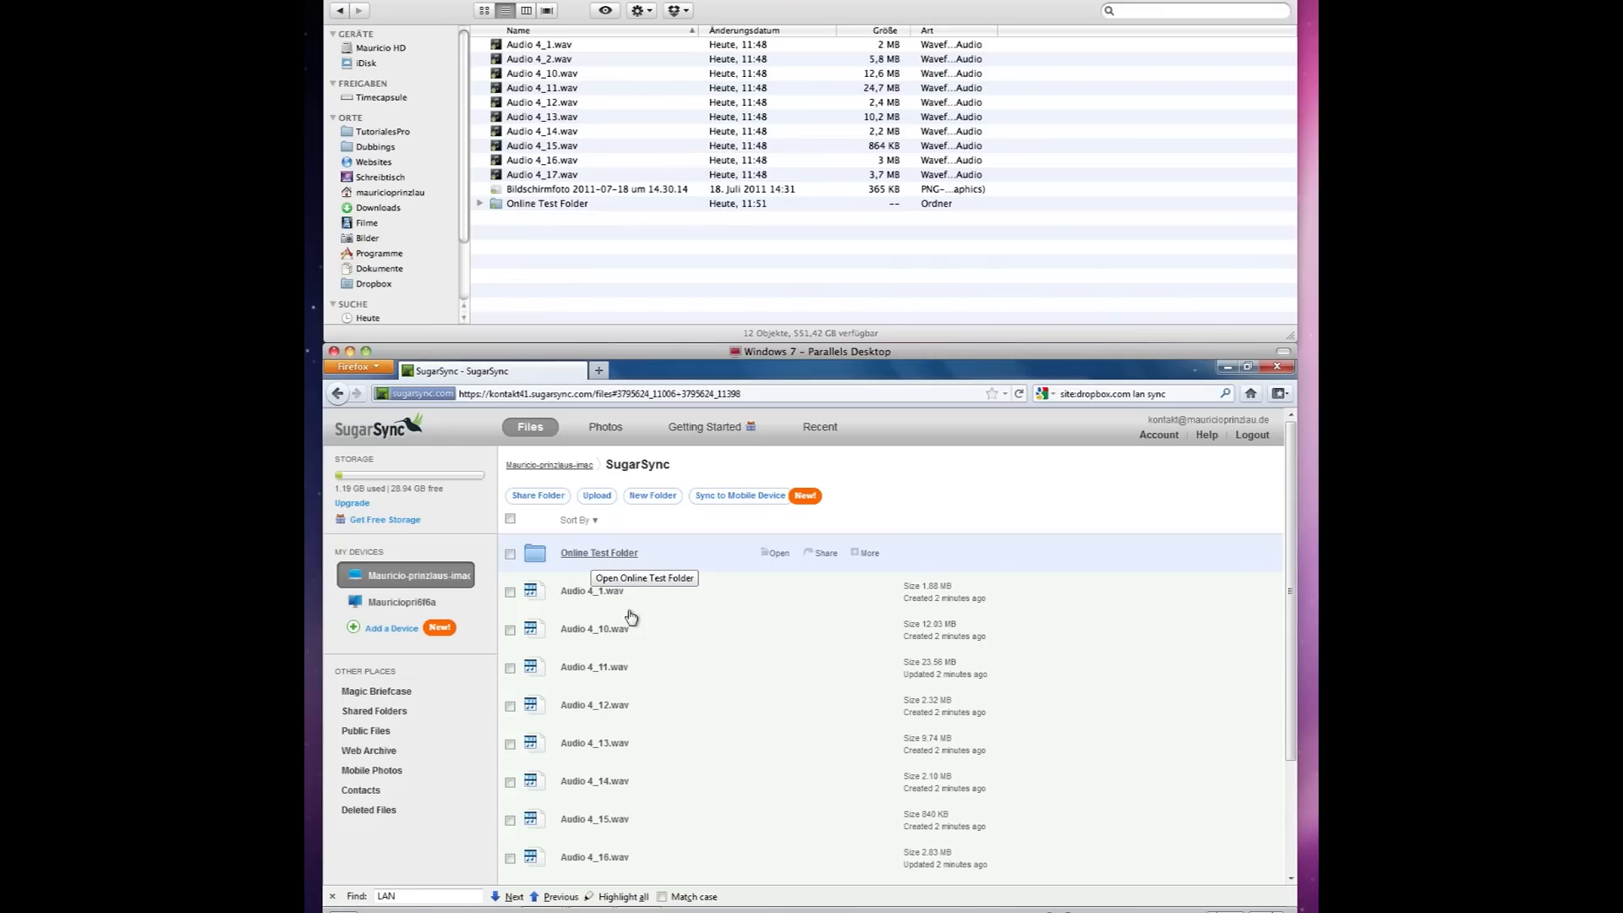
Open Online Test Folder and begin an upload of files from the computer.
click(601, 553)
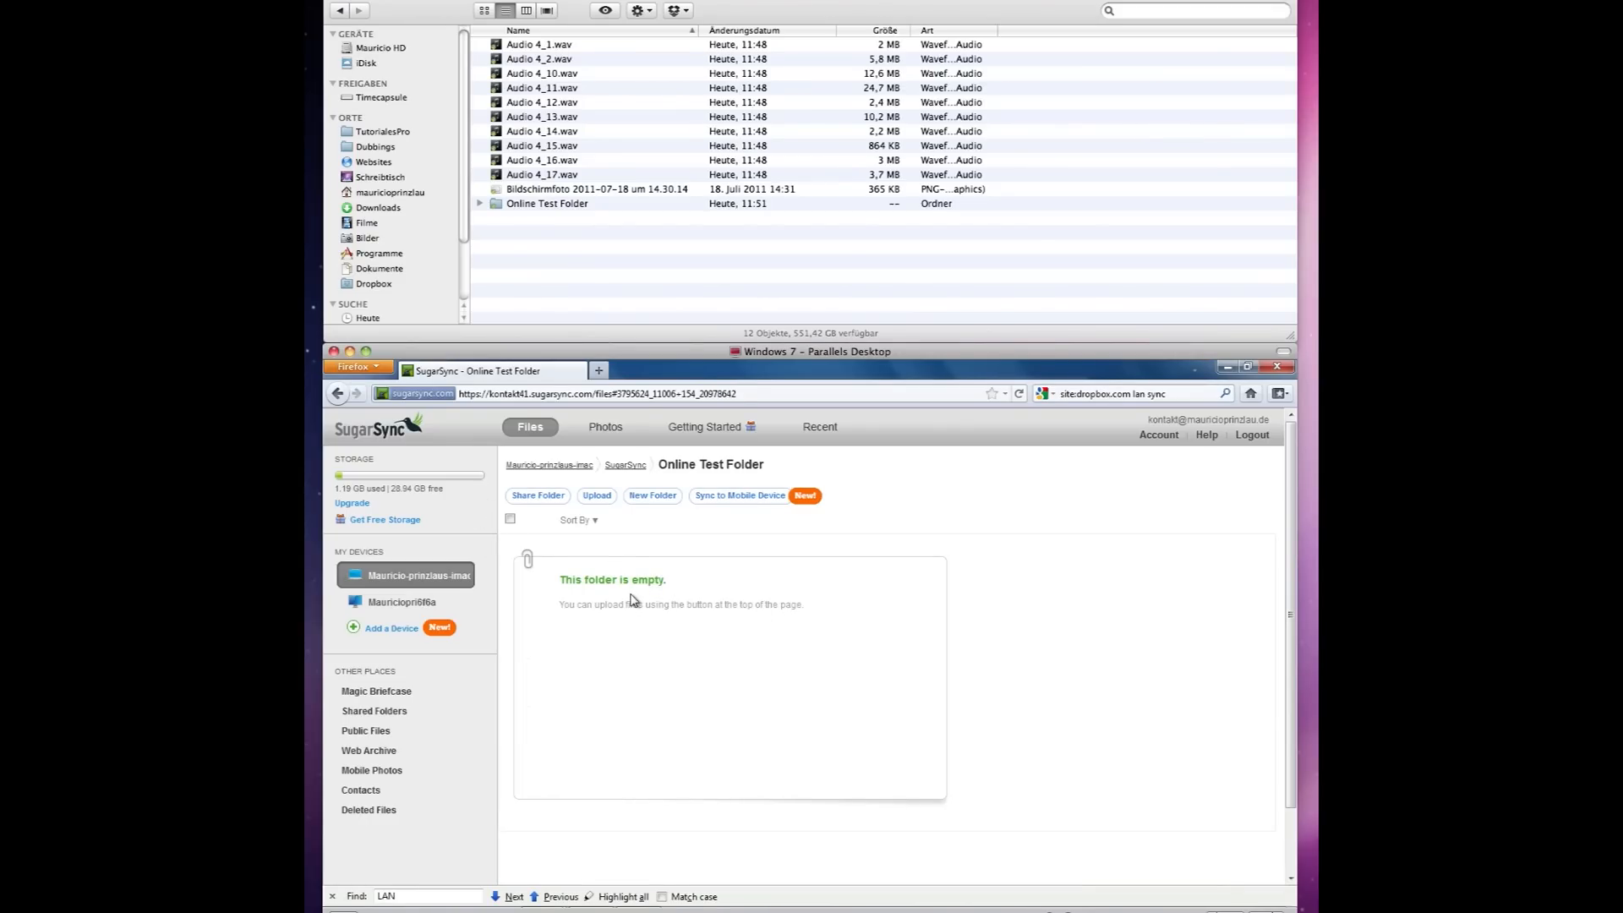
scroll(632, 600, down, 1)
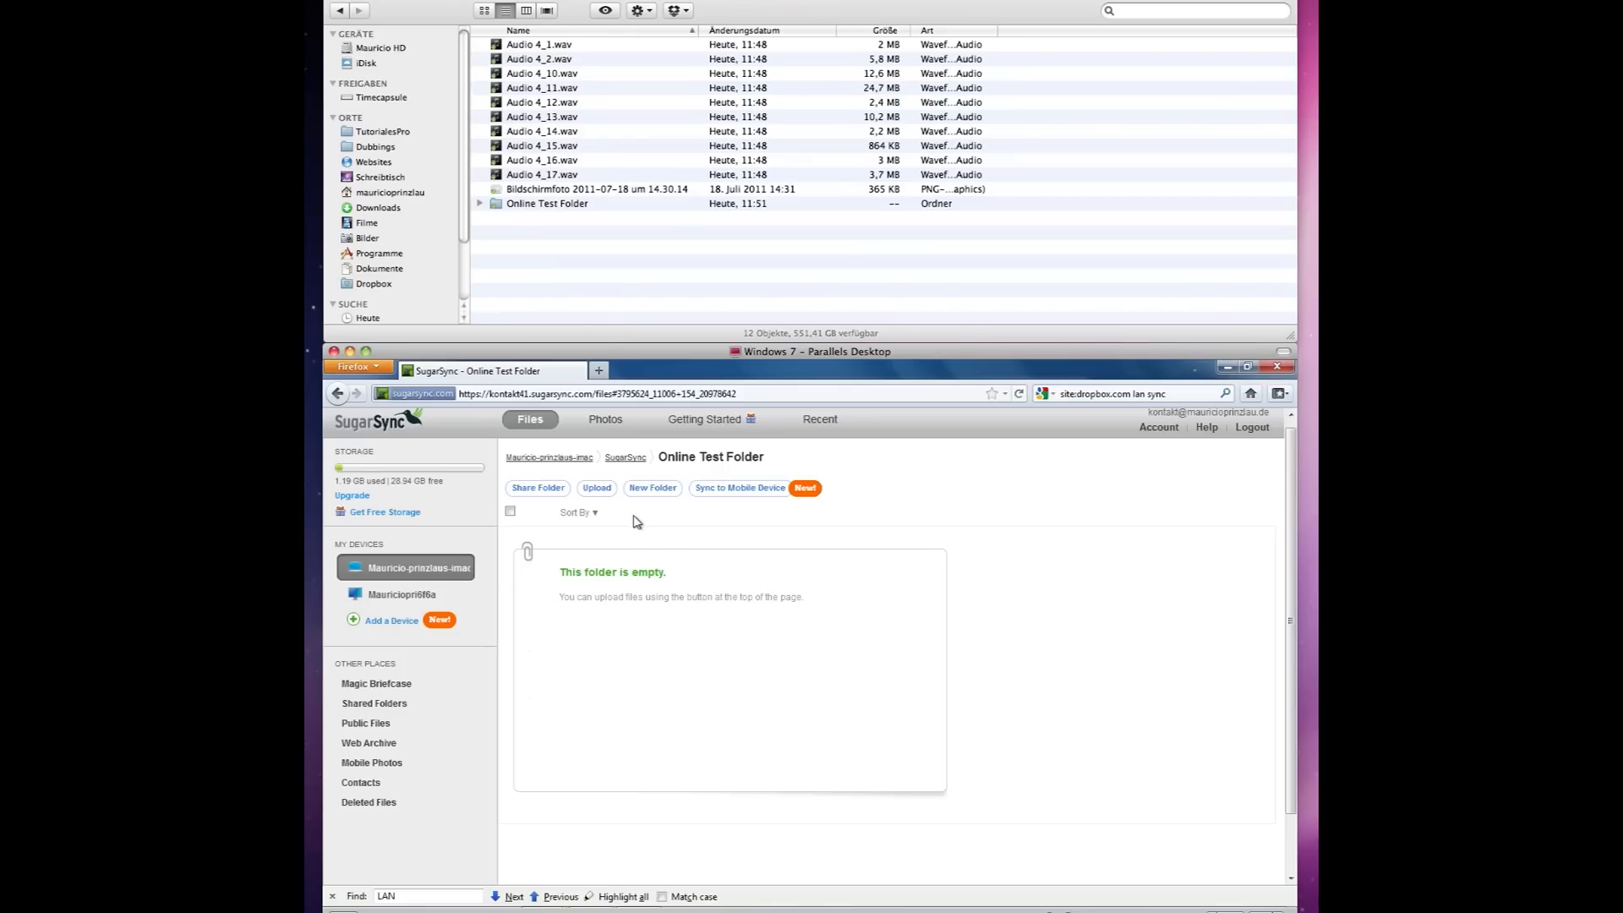
click(596, 491)
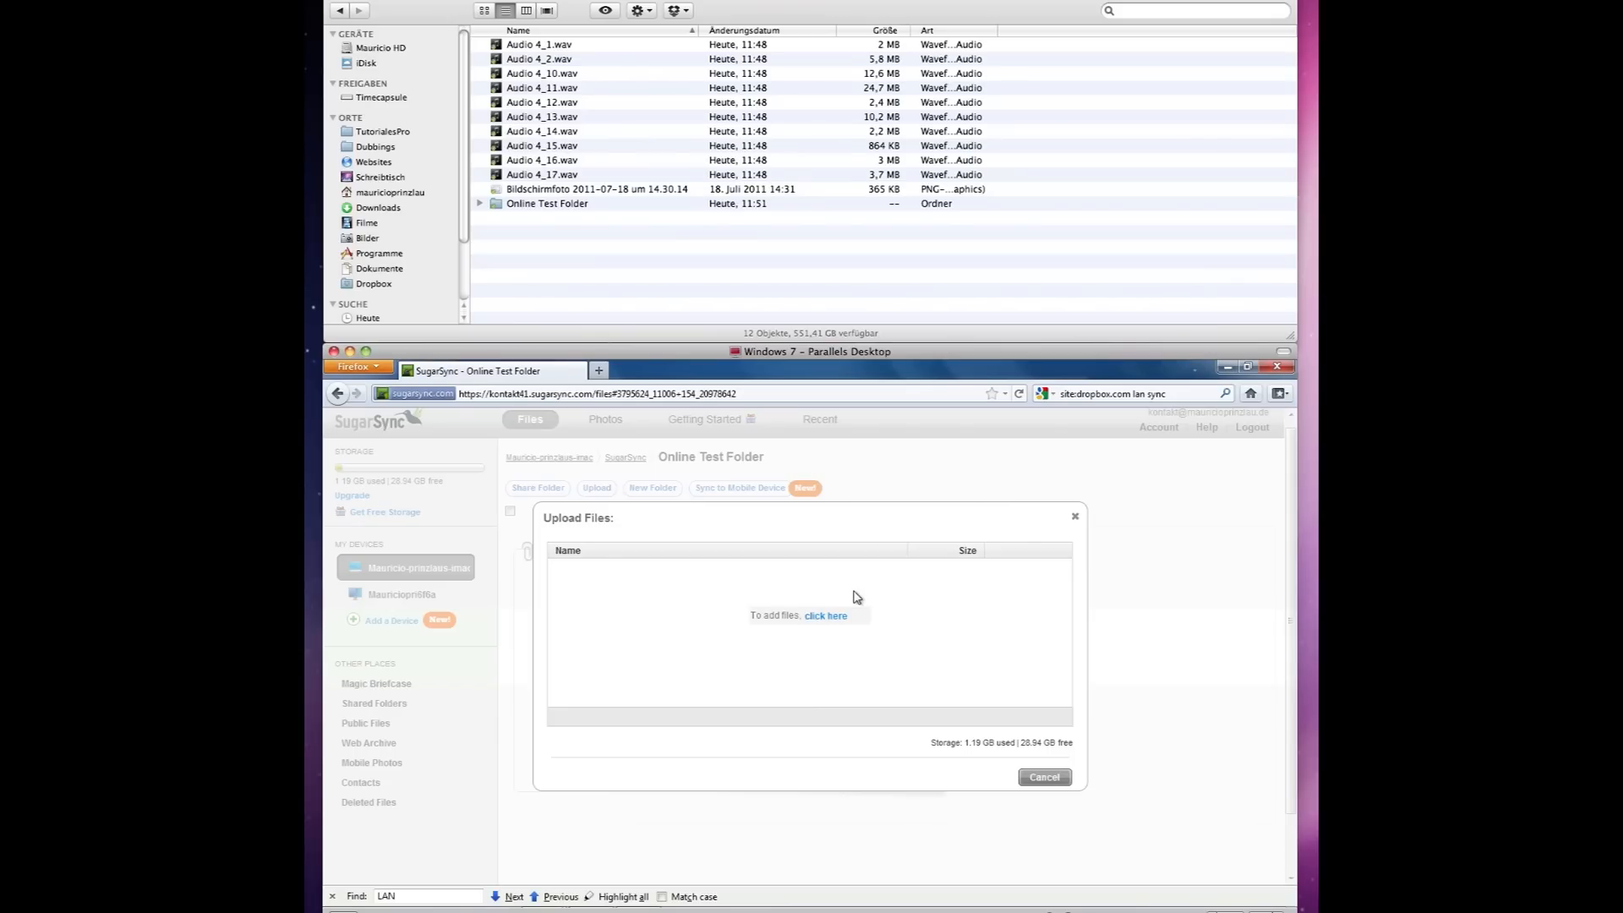
click(826, 615)
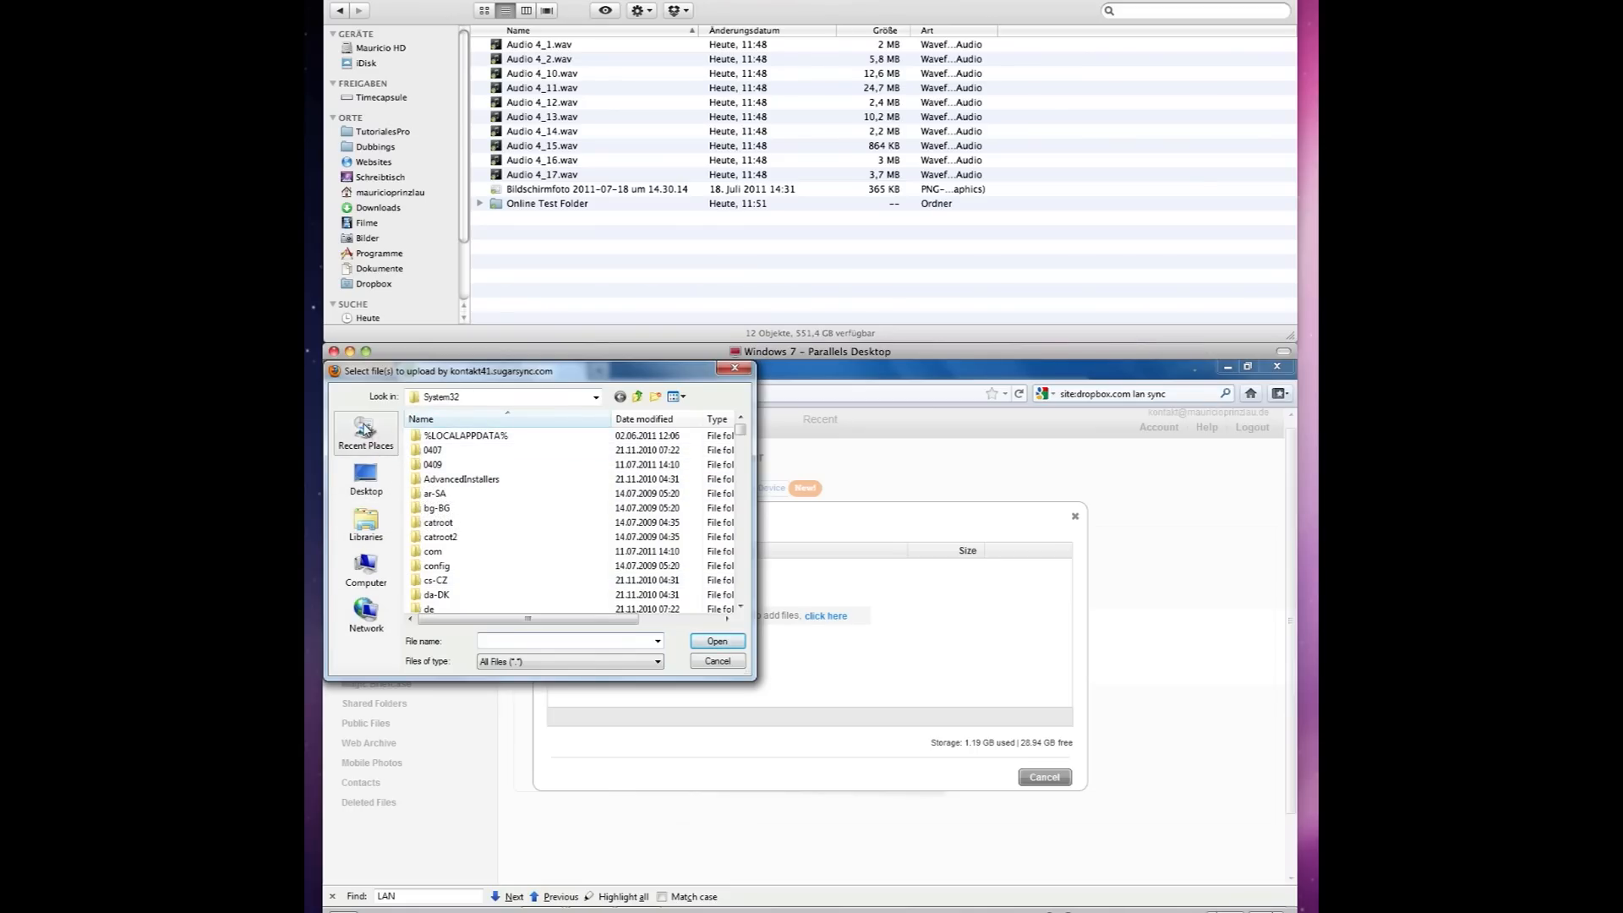
Pick harddisk.jpg from Home > Pictures > iStockPhoto and add it to the upload list.
click(377, 589)
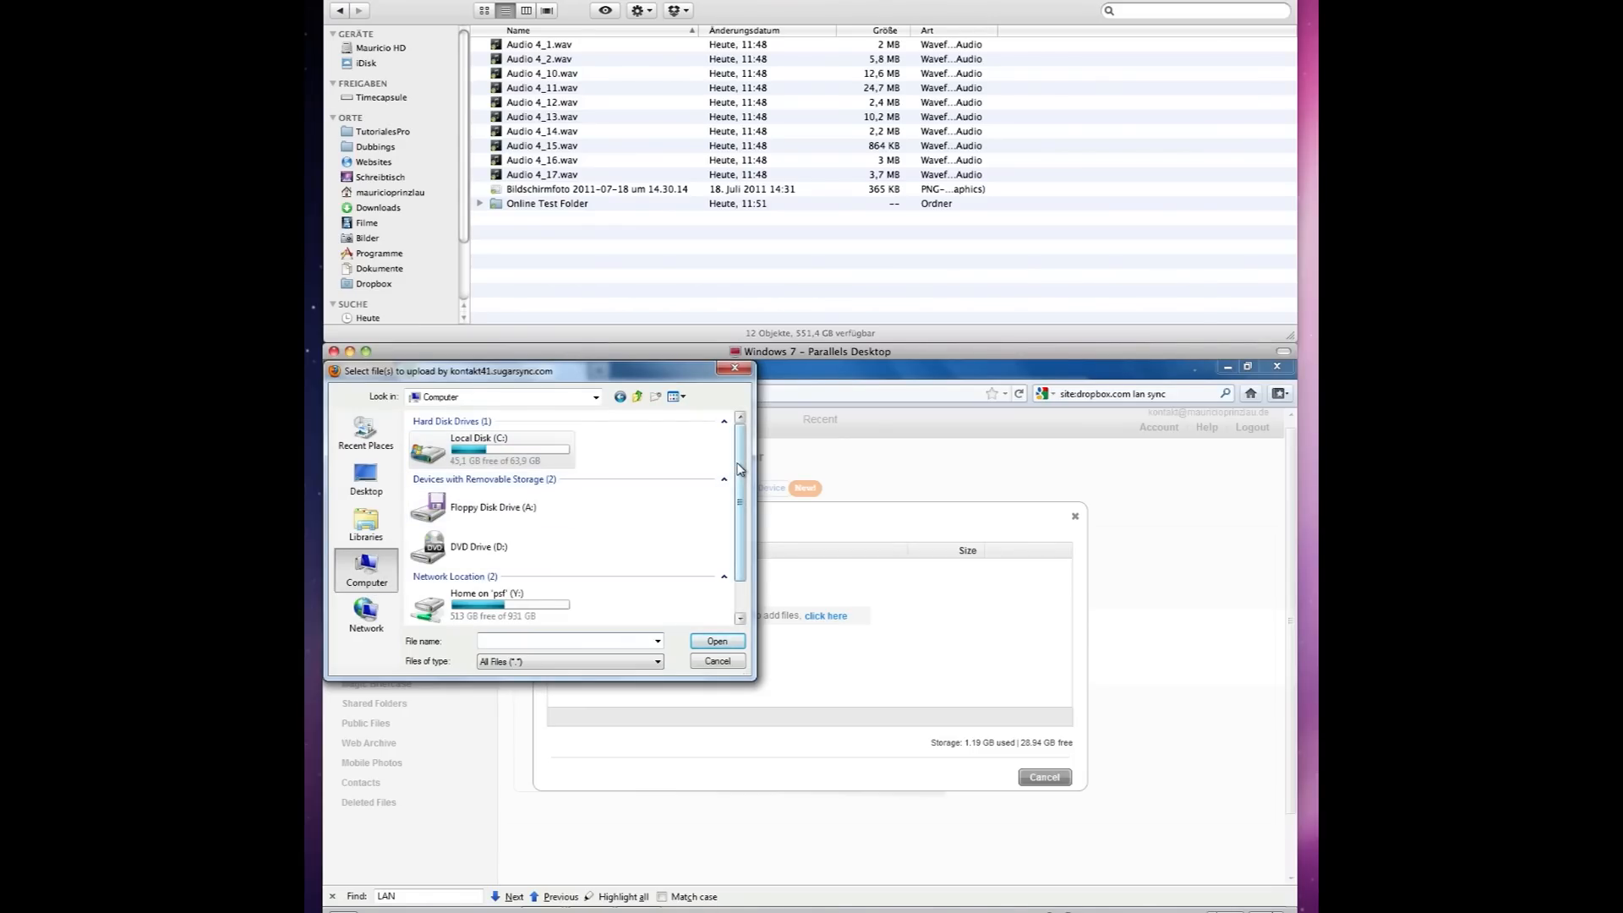
drag(738, 467, 739, 502)
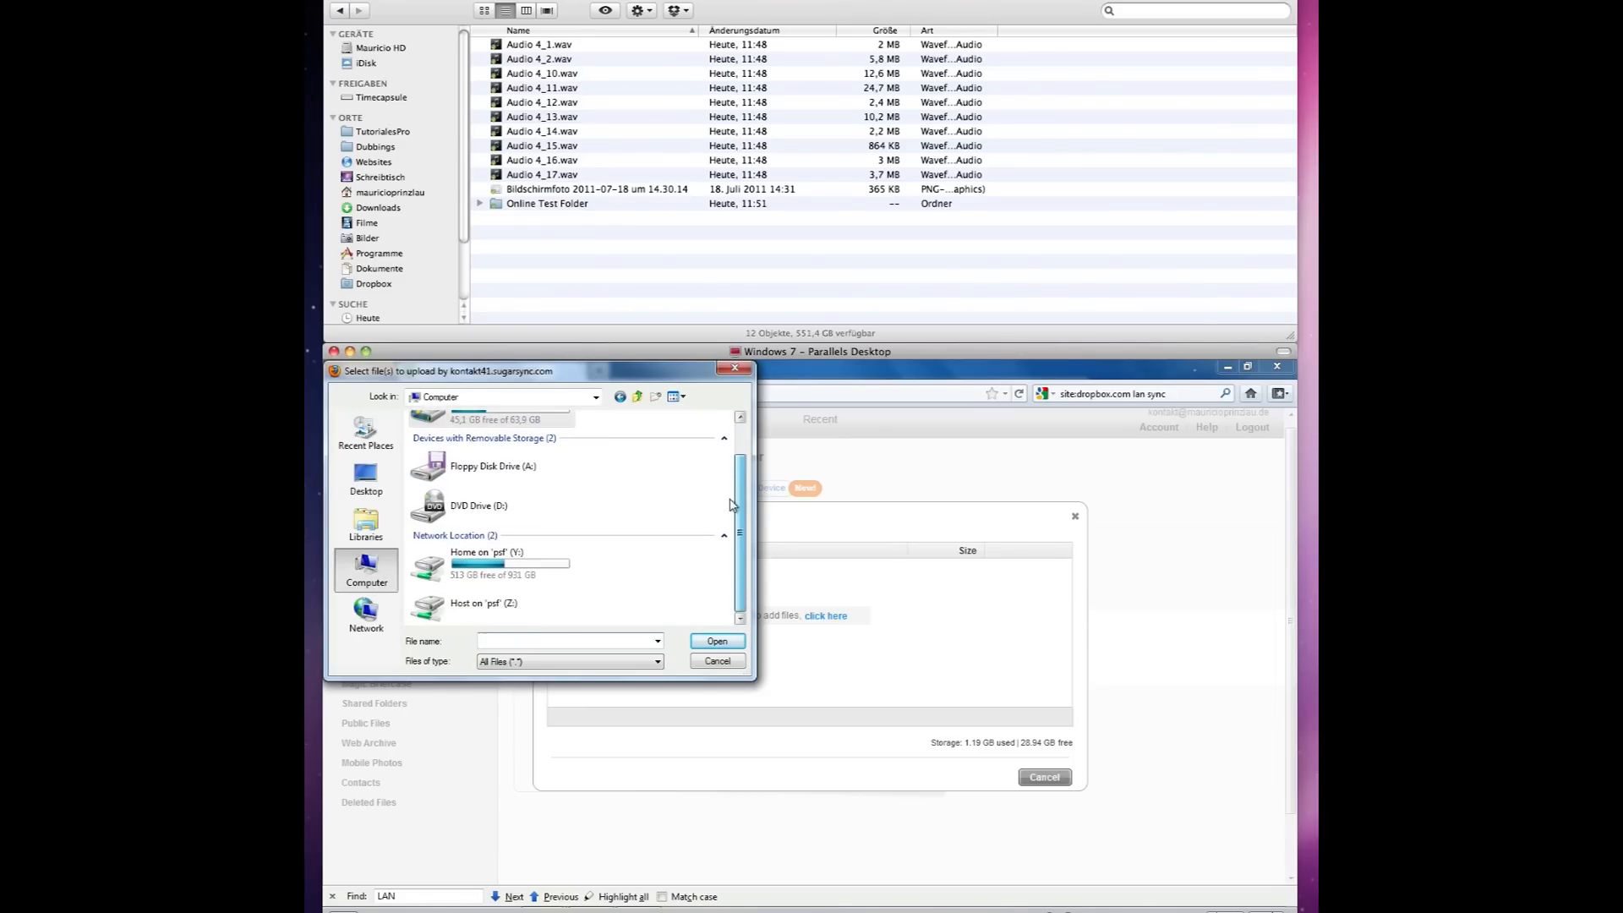
double_click(555, 575)
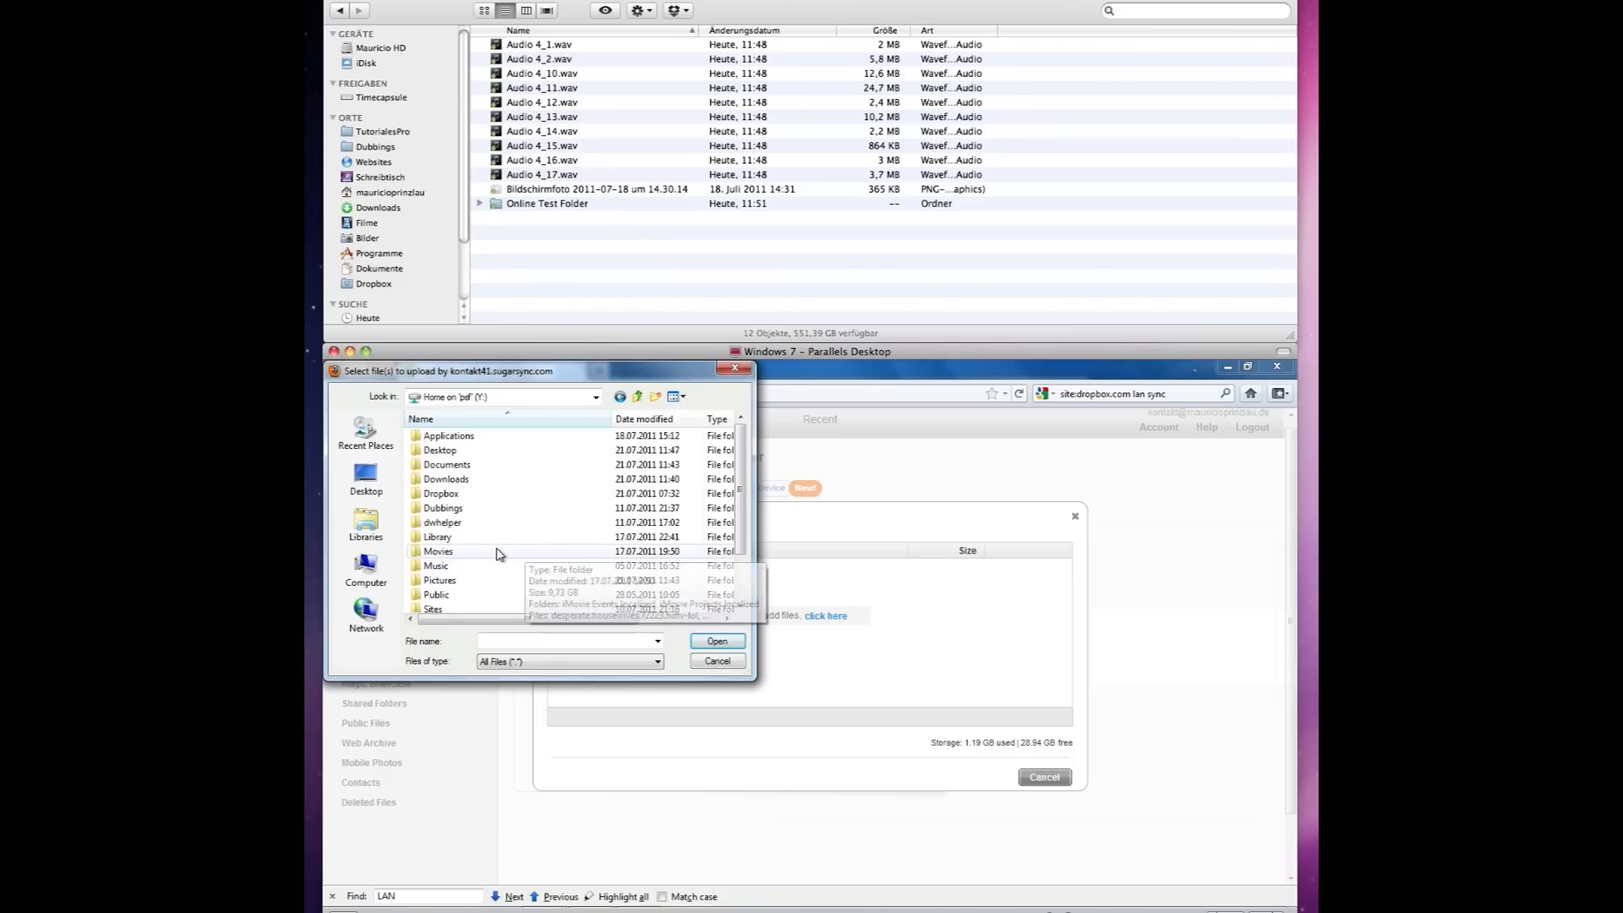
double_click(451, 580)
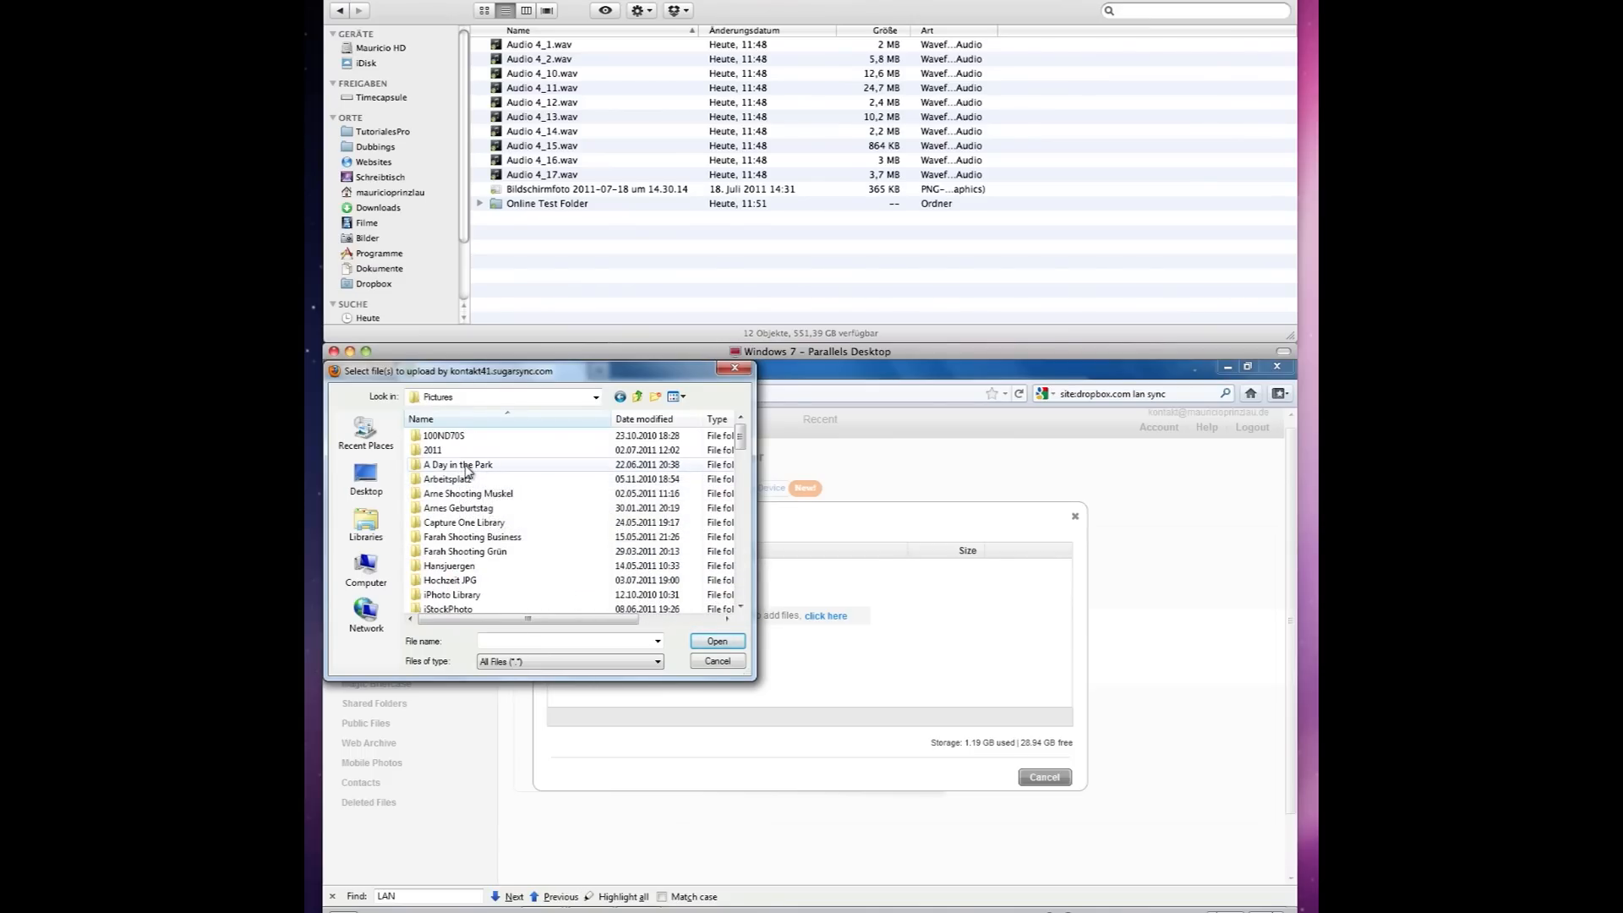
double_click(469, 608)
click(474, 436)
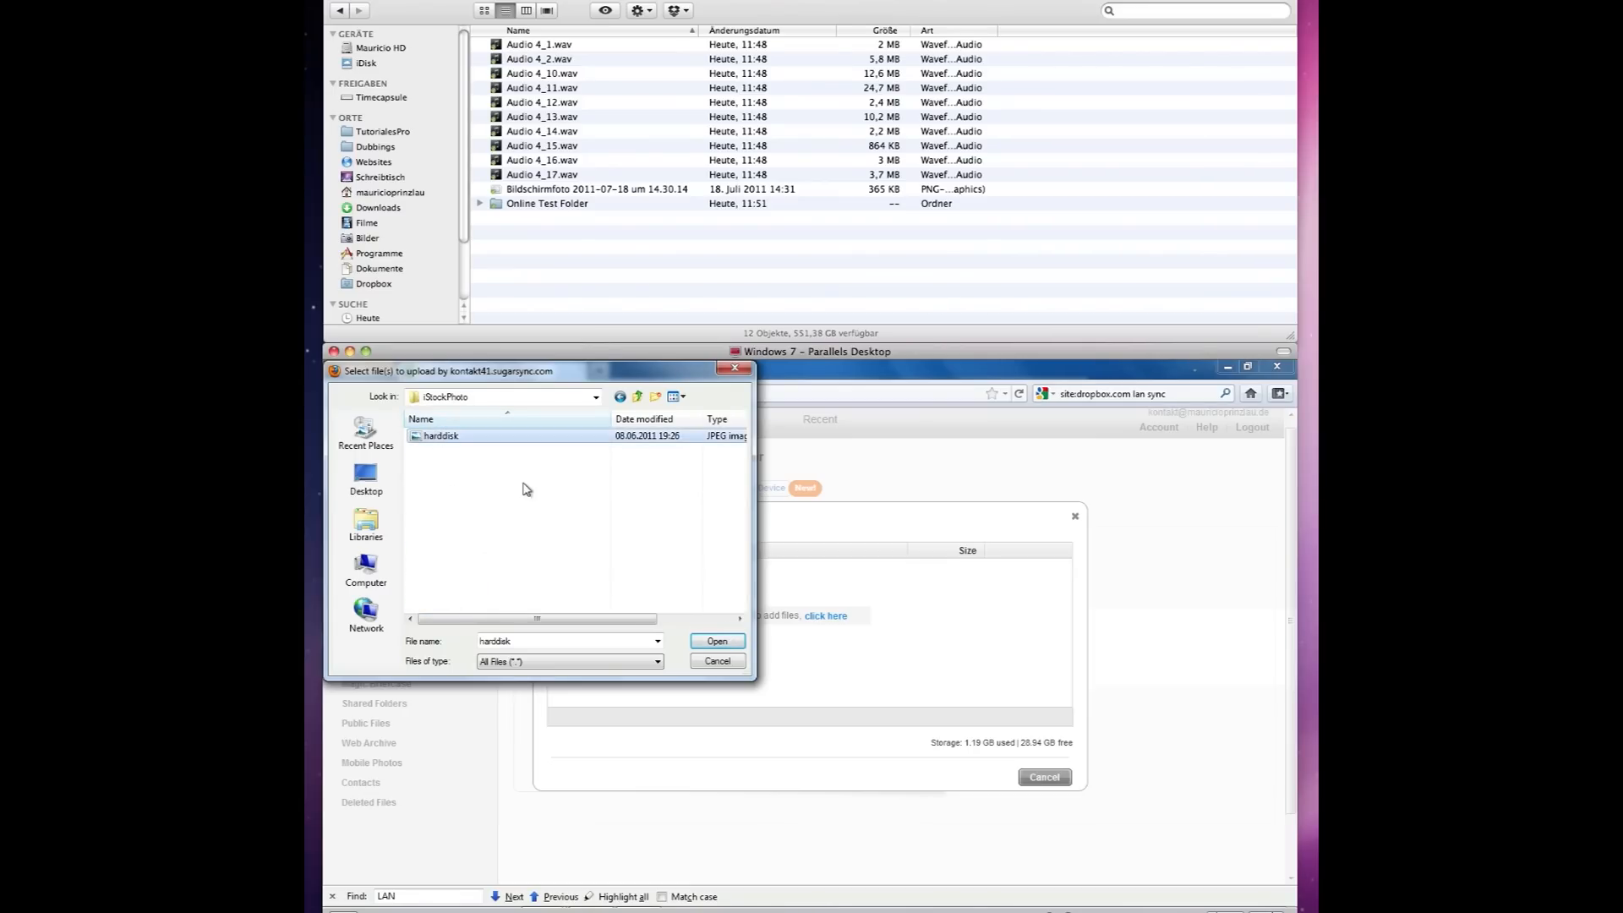
click(717, 640)
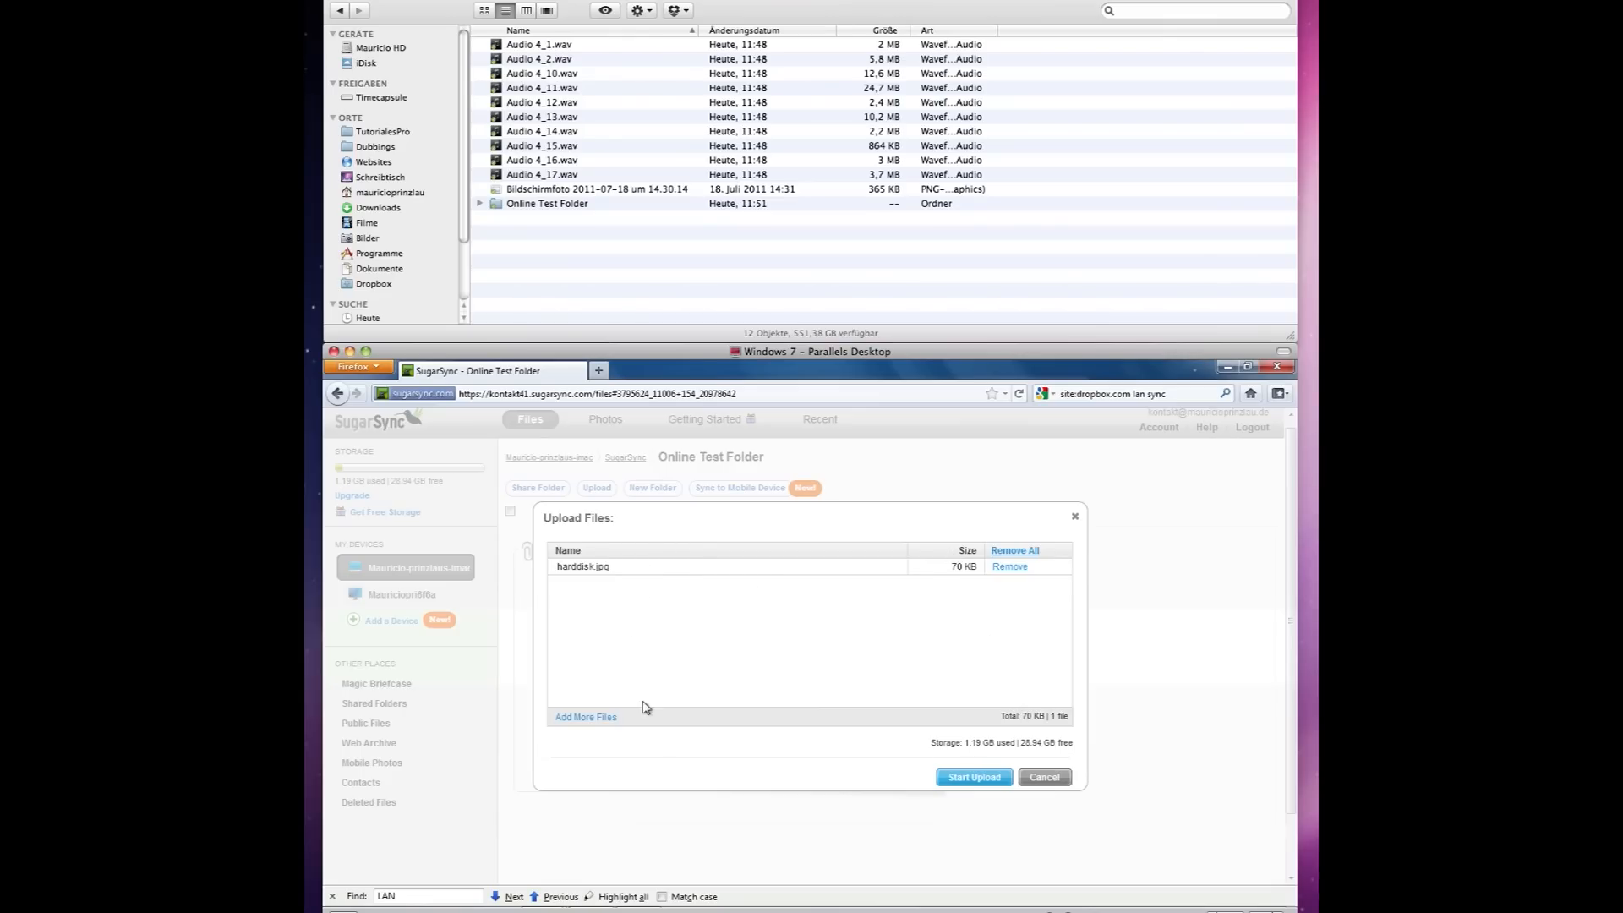
click(969, 779)
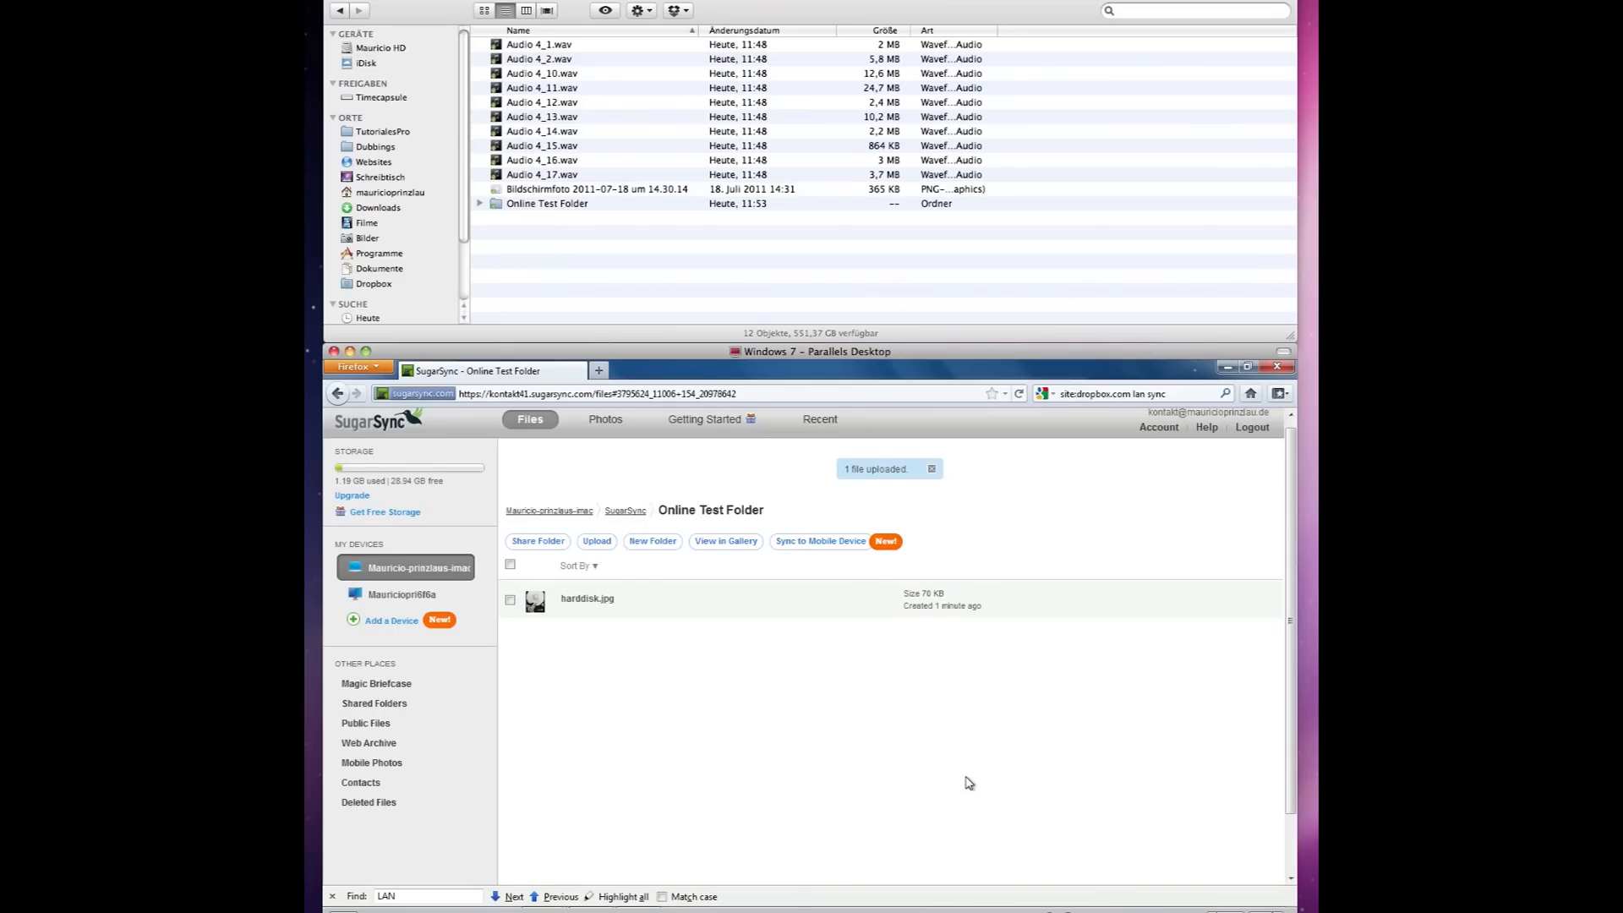
Confirm harddisk.jpg synced to Online Test Folder in Finder, then show the folder in gallery view.
double_click(536, 204)
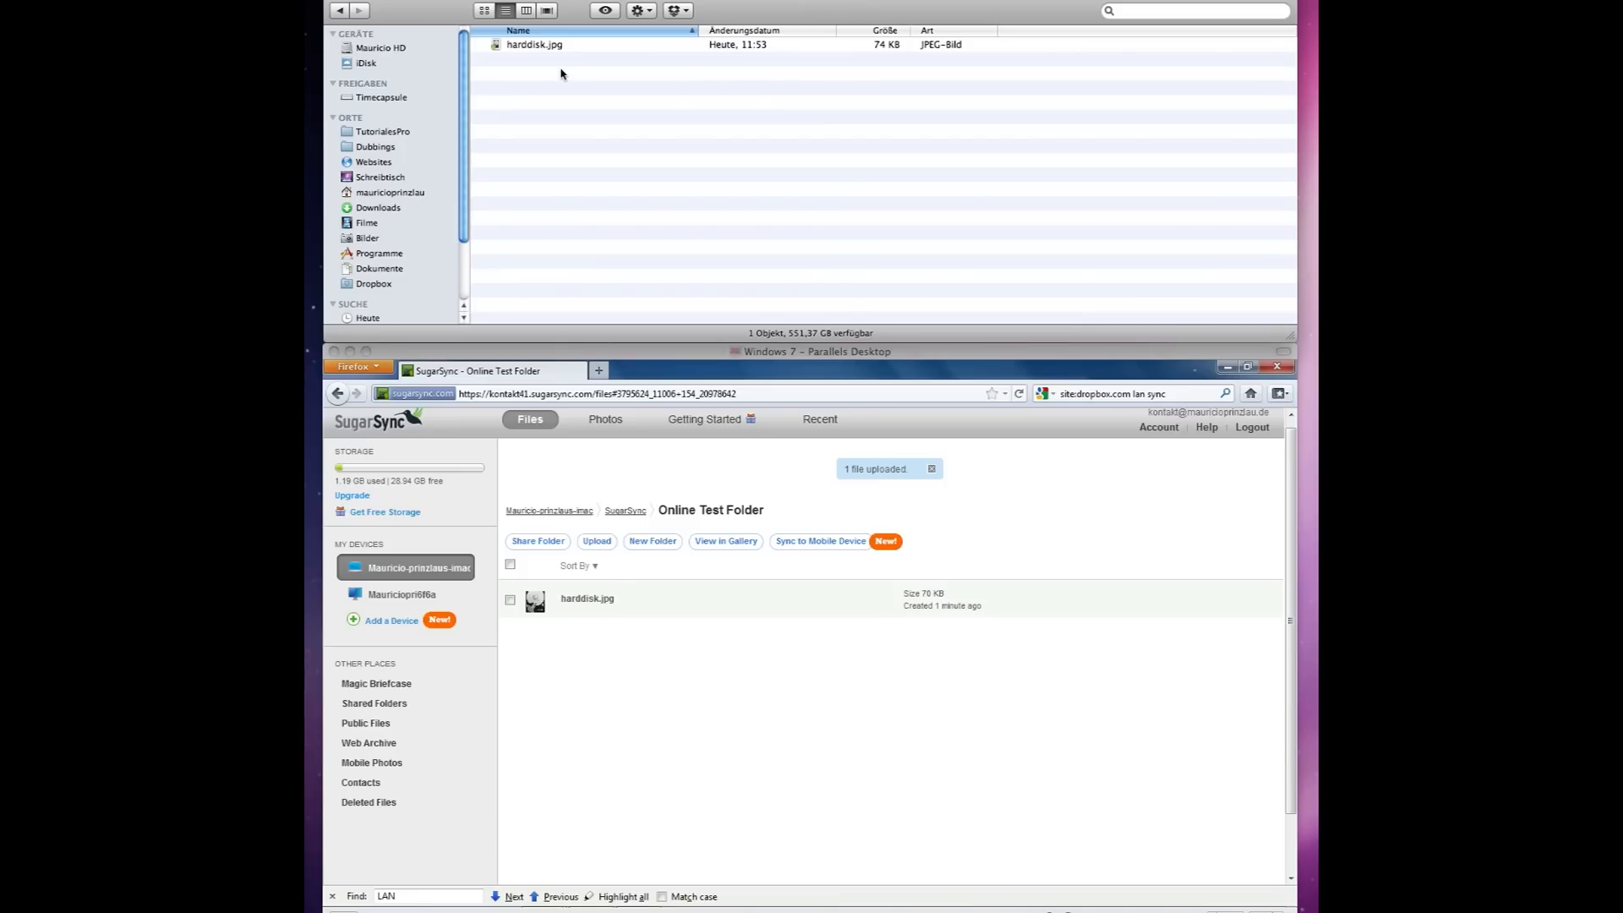
click(735, 542)
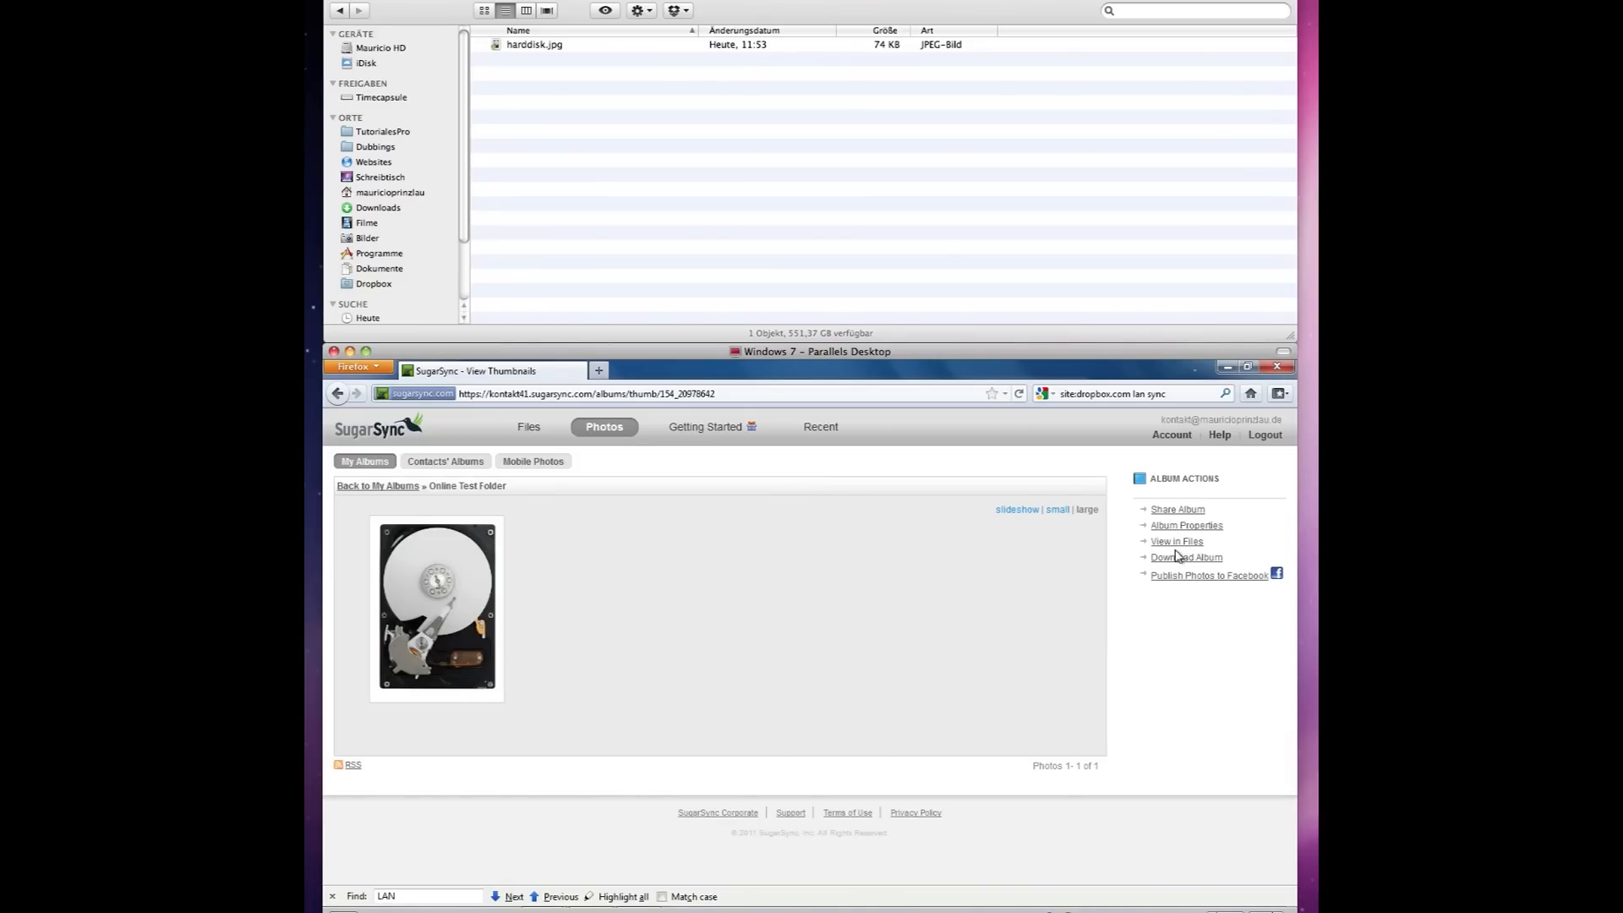
Share the album to the recipient's e-mail with message 'Great Holiday Photos I wanted to share with you guys!'.
click(1177, 510)
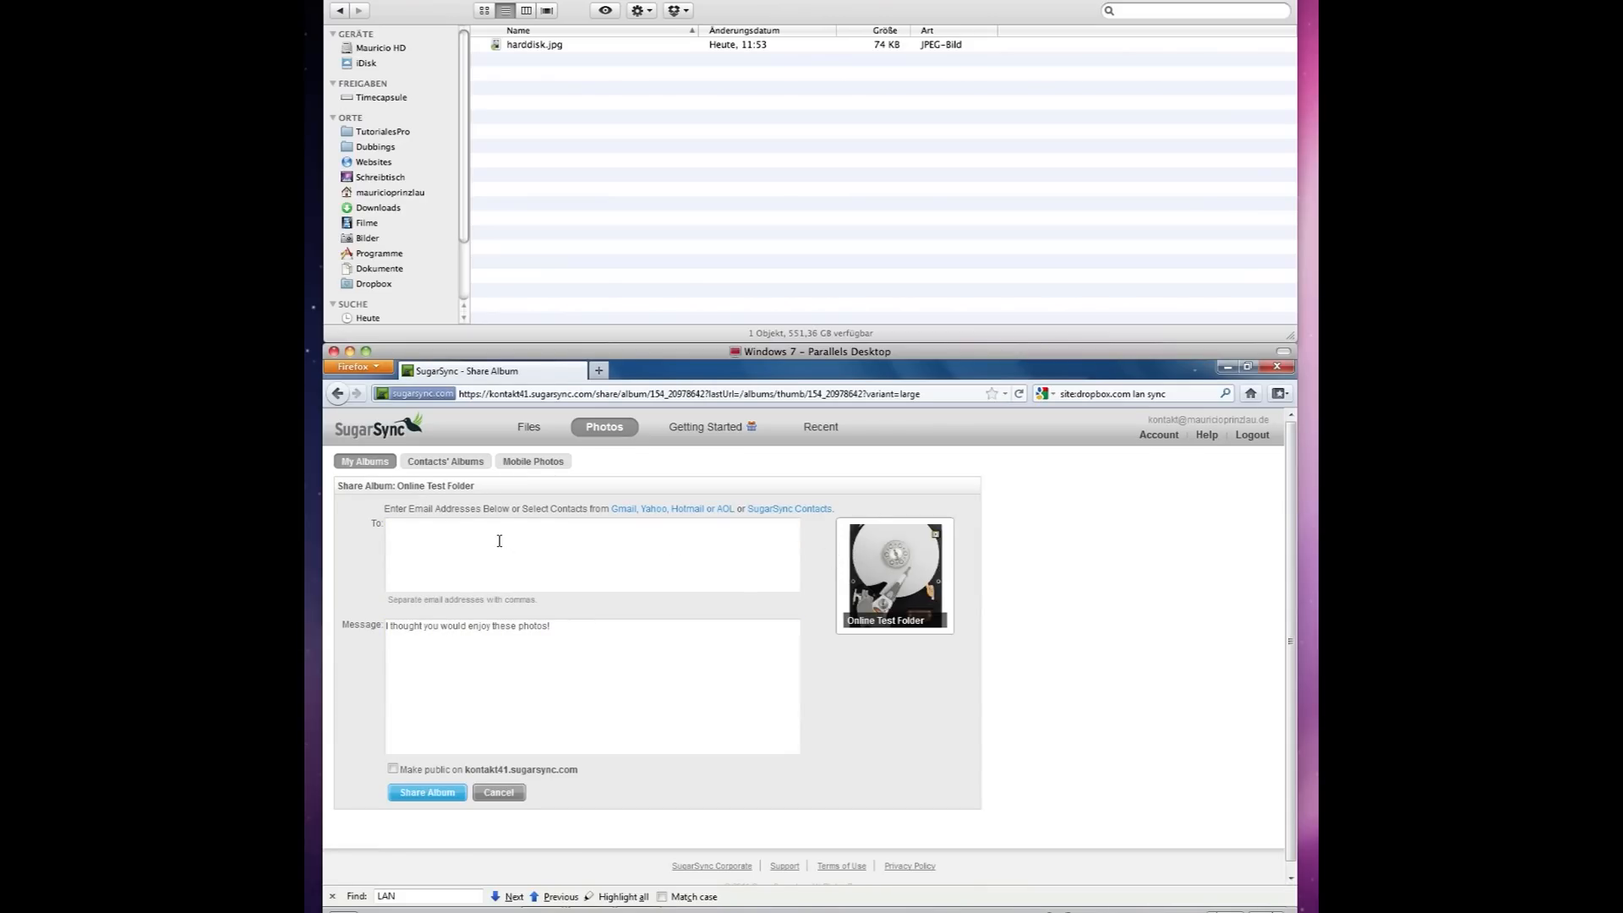
click(499, 541)
drag(673, 641, 352, 642)
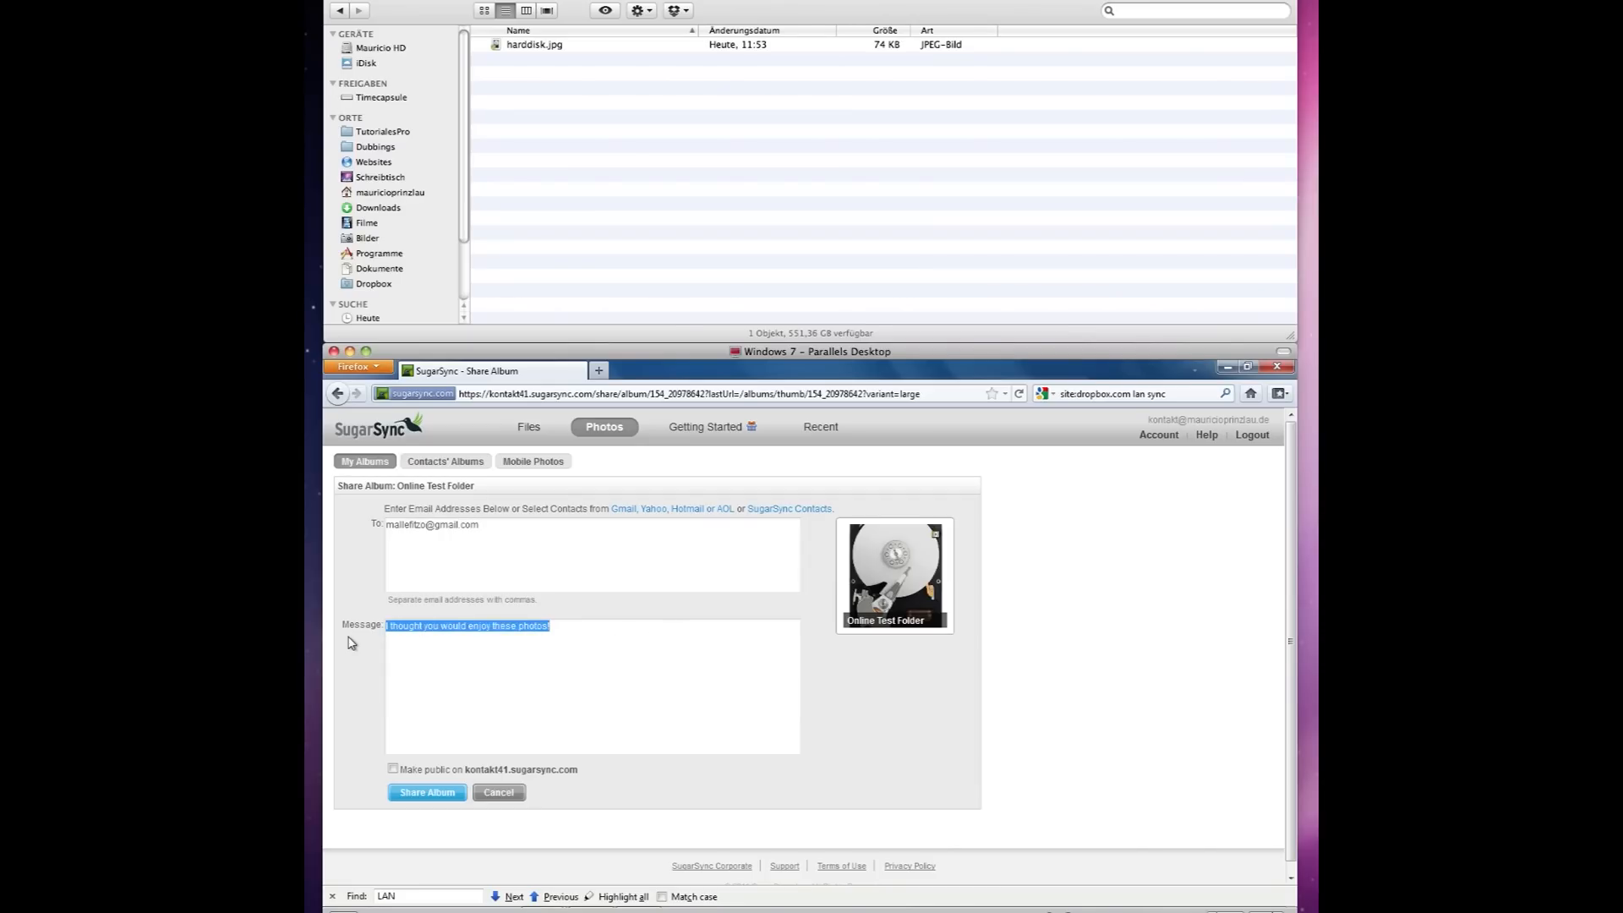
text(Great)
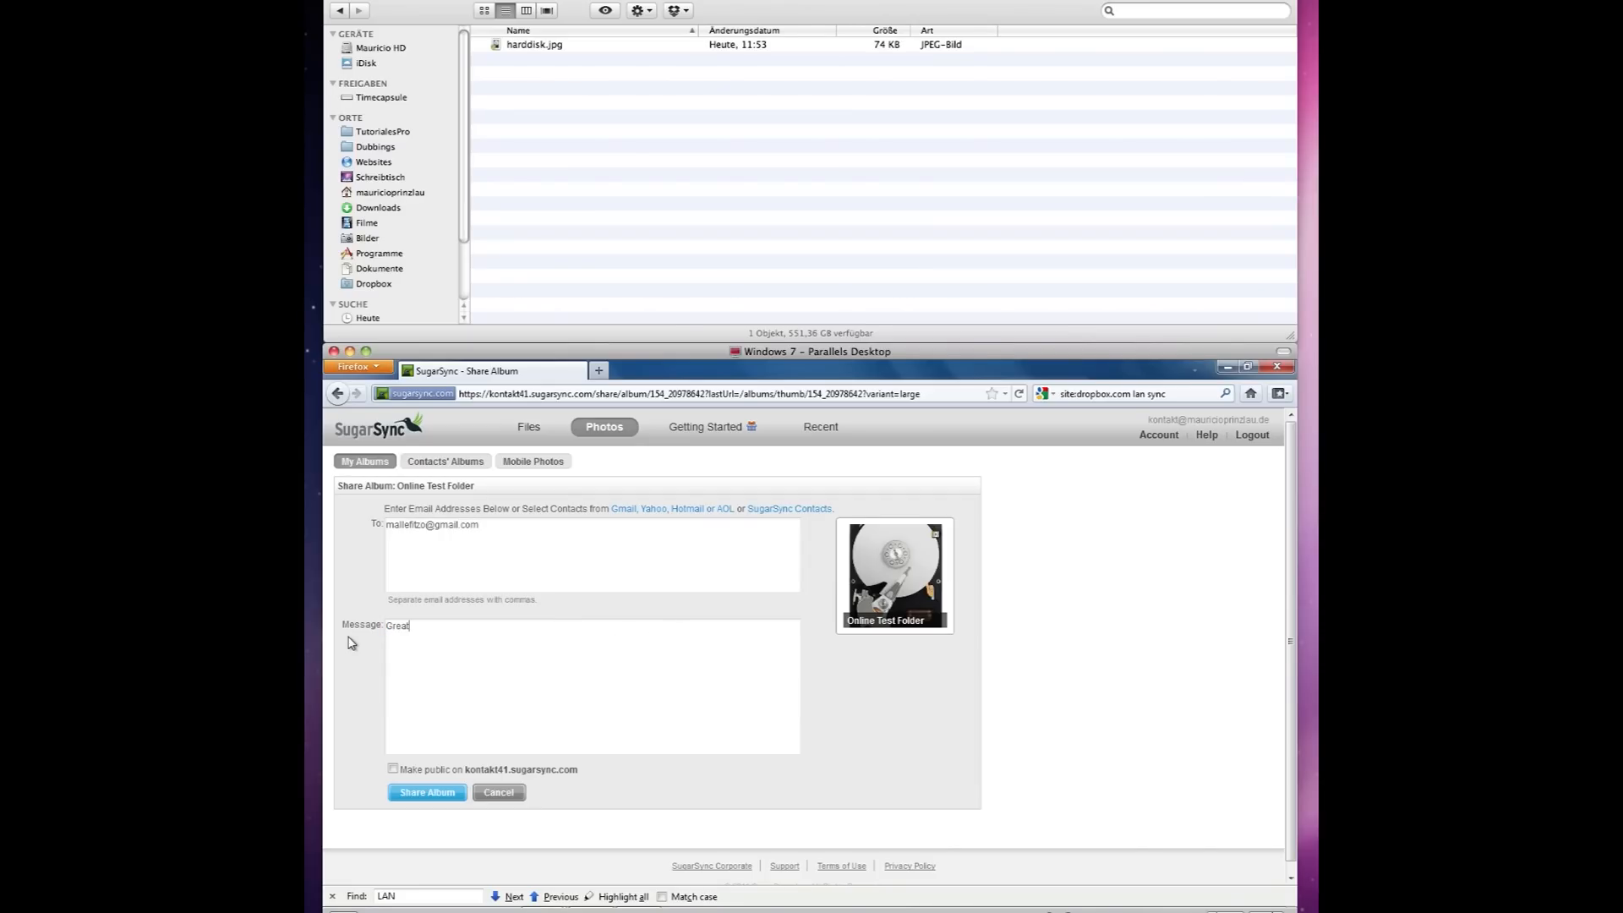
text( Holiday Photos I wanted to share with you guys!)
Send the album share and read its invitation in Thunderbird with images loaded, then minimize it.
click(436, 793)
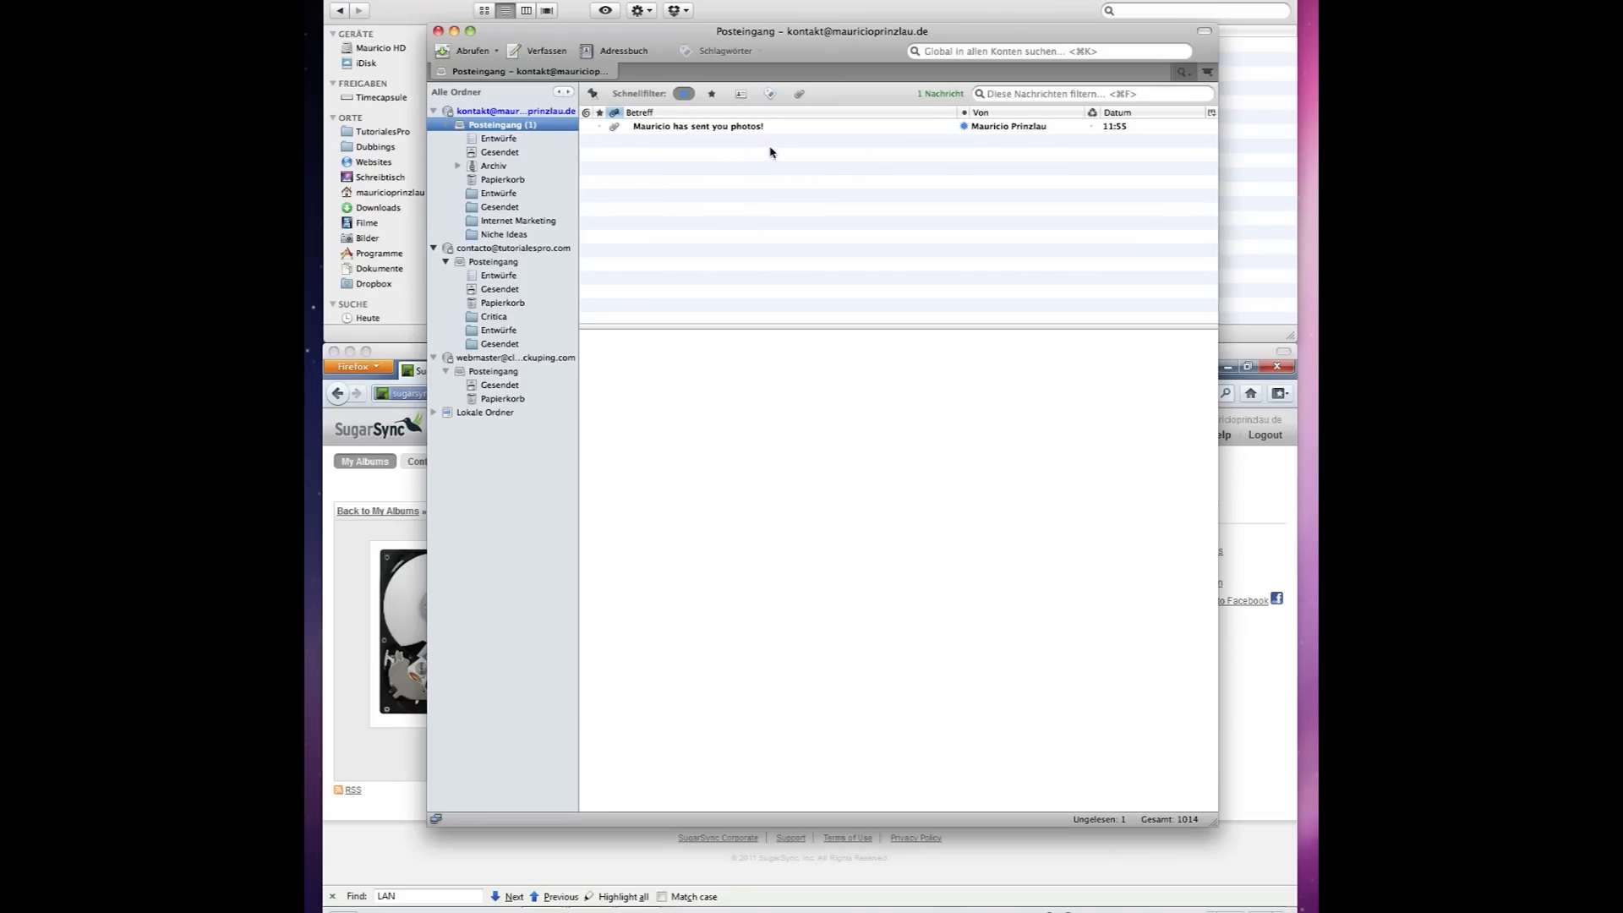
click(725, 128)
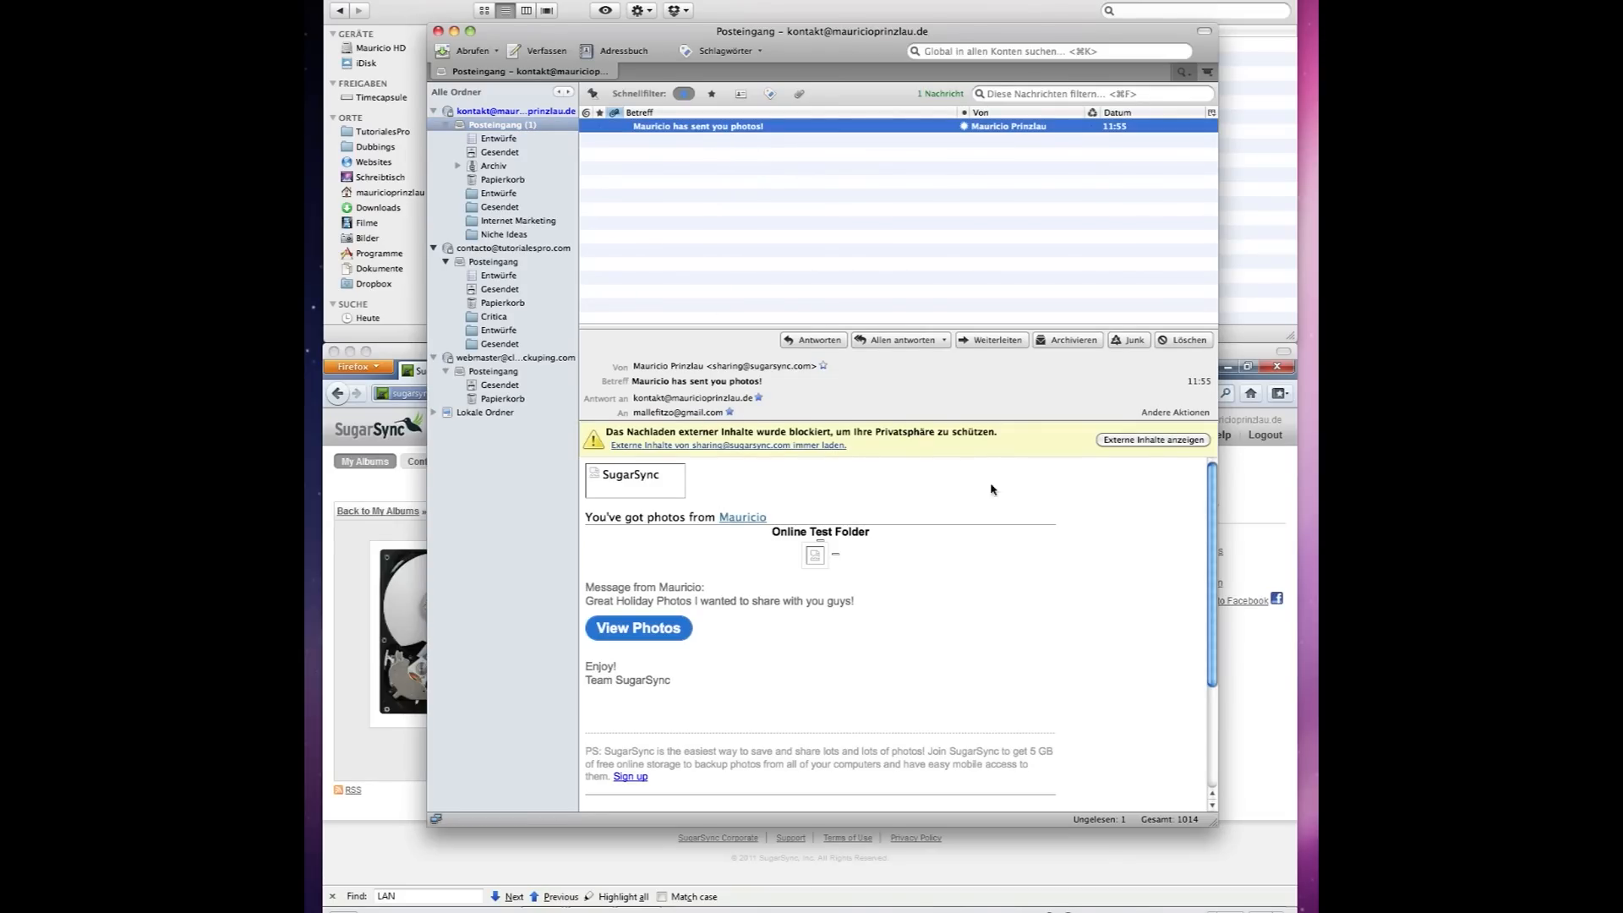
click(1175, 440)
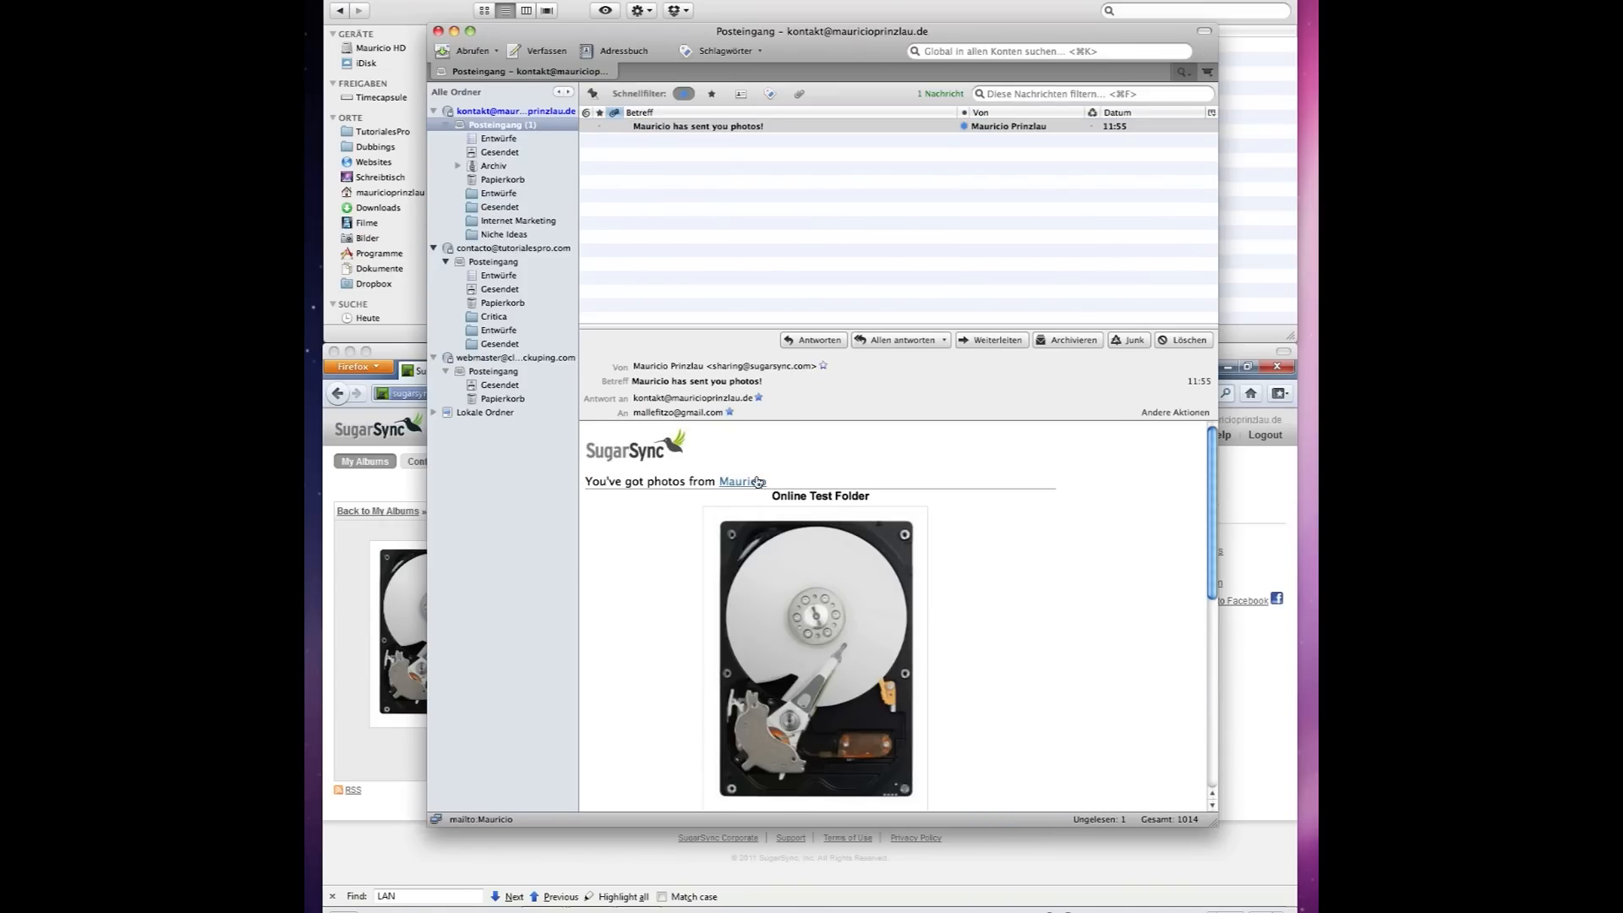
scroll(947, 495, down, 5)
scroll(947, 494, up, 5)
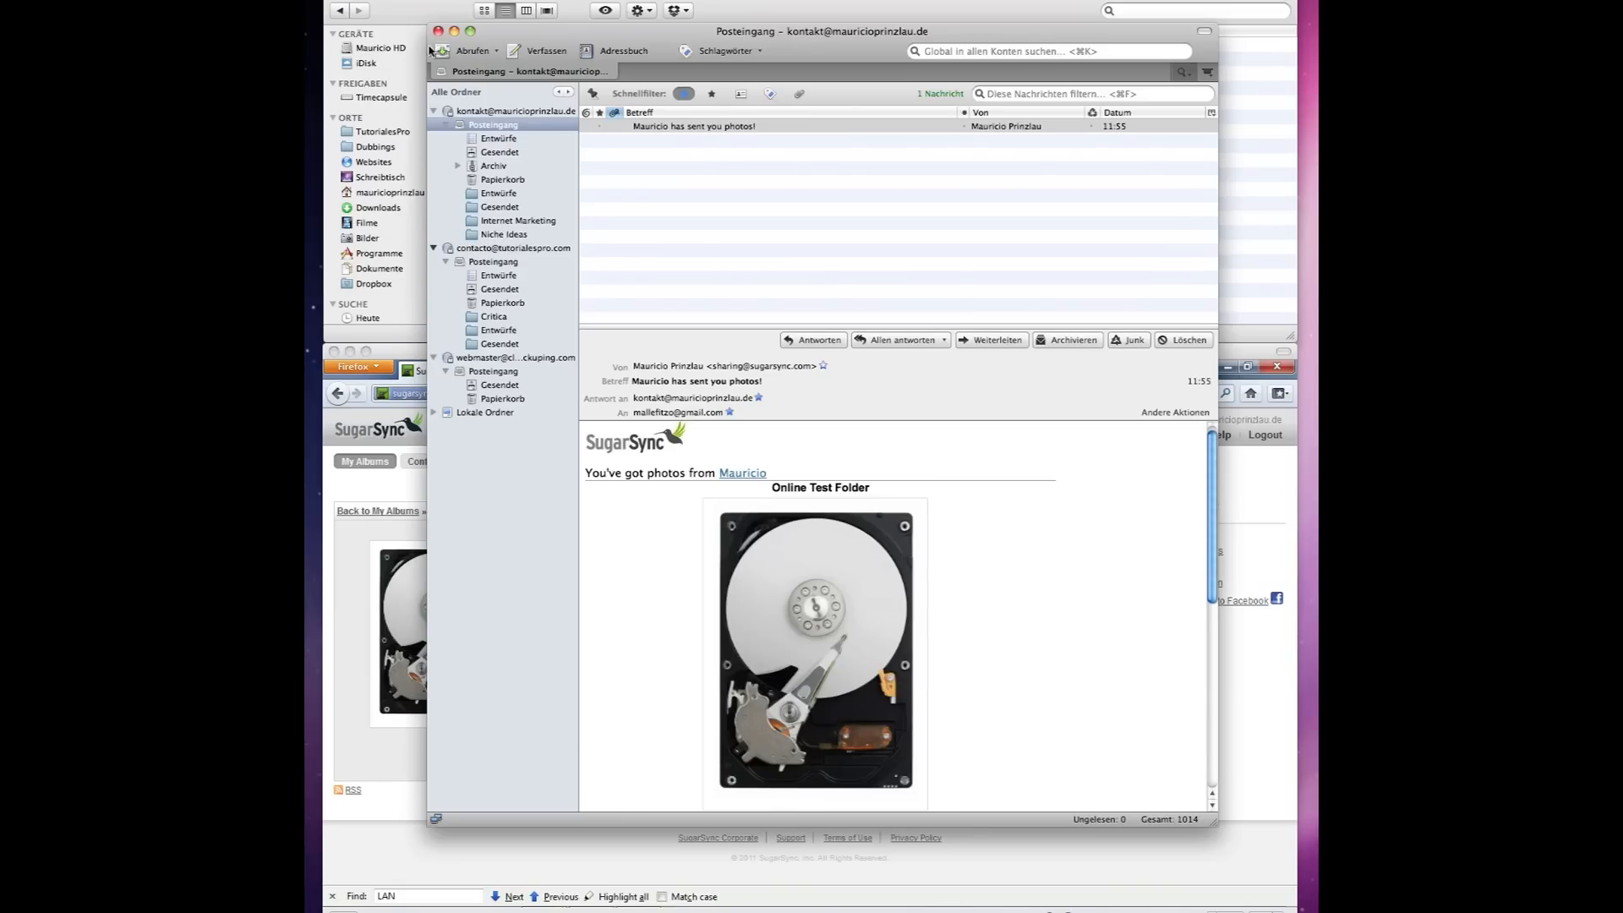
click(454, 31)
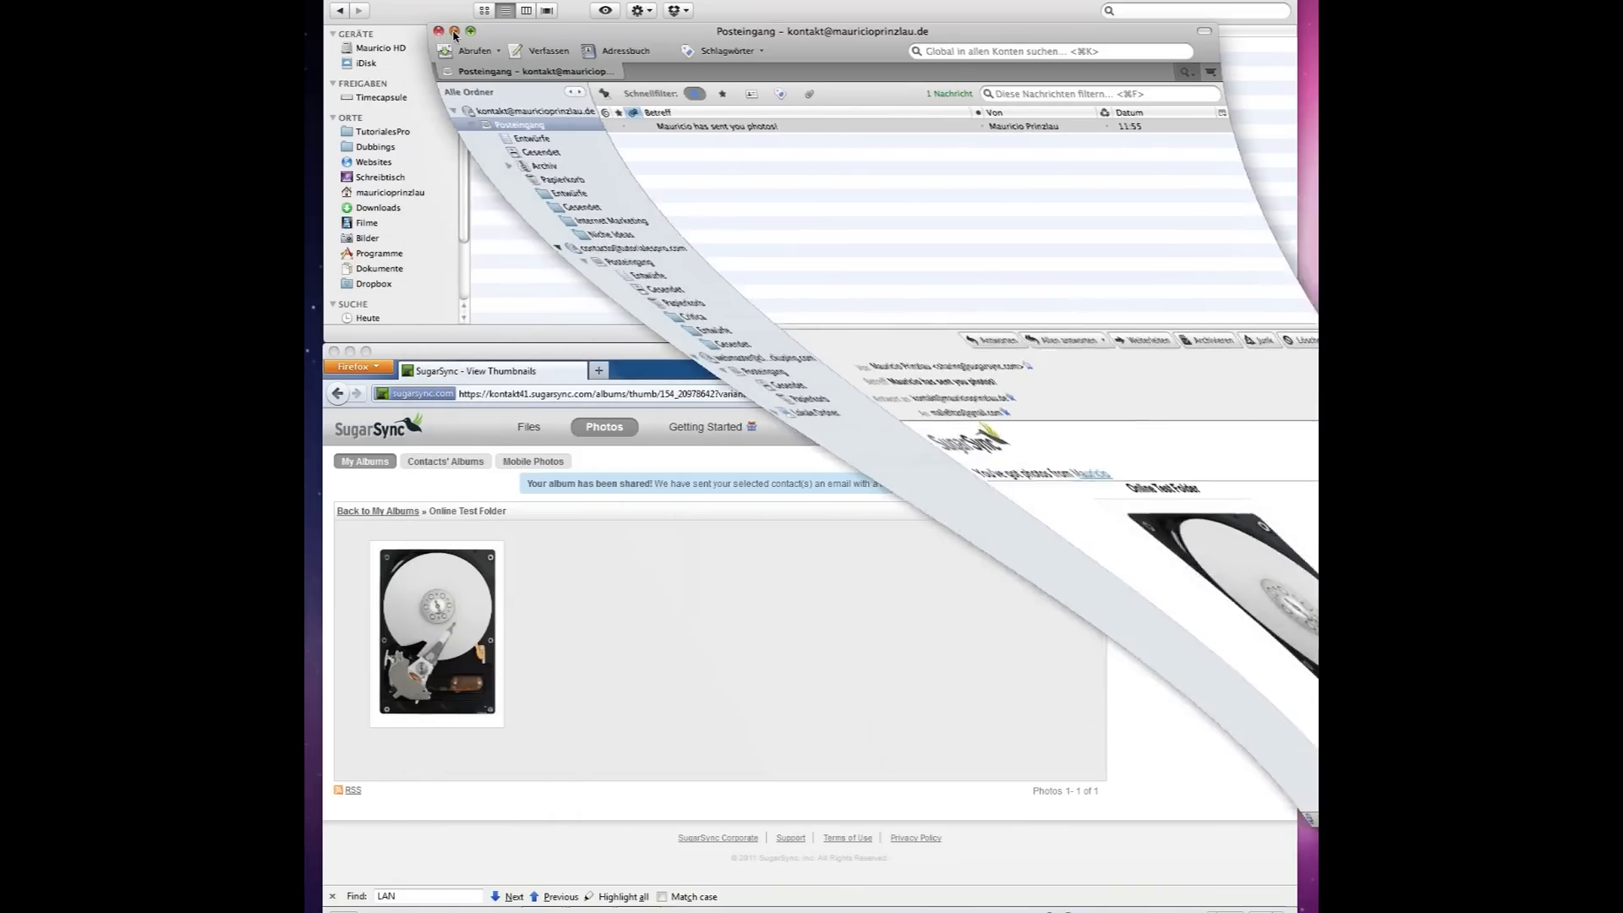